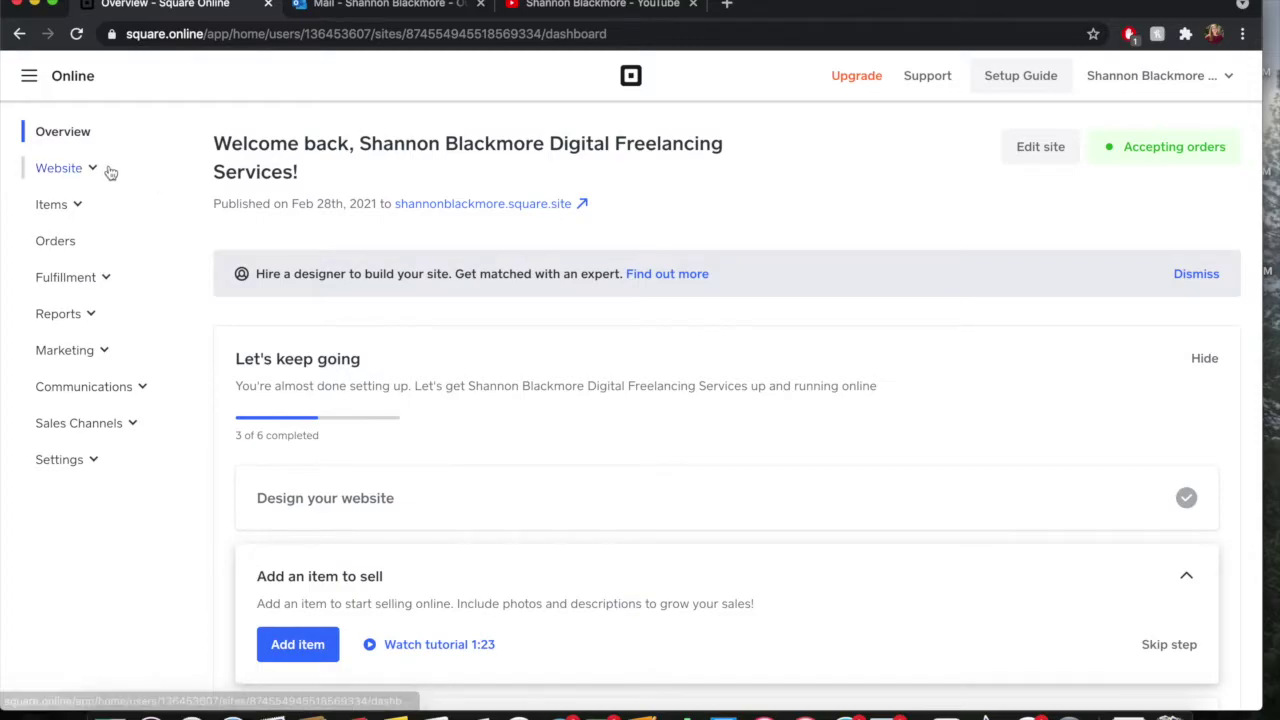
Open the site's item library and start adding a new item.
left_click(83, 208)
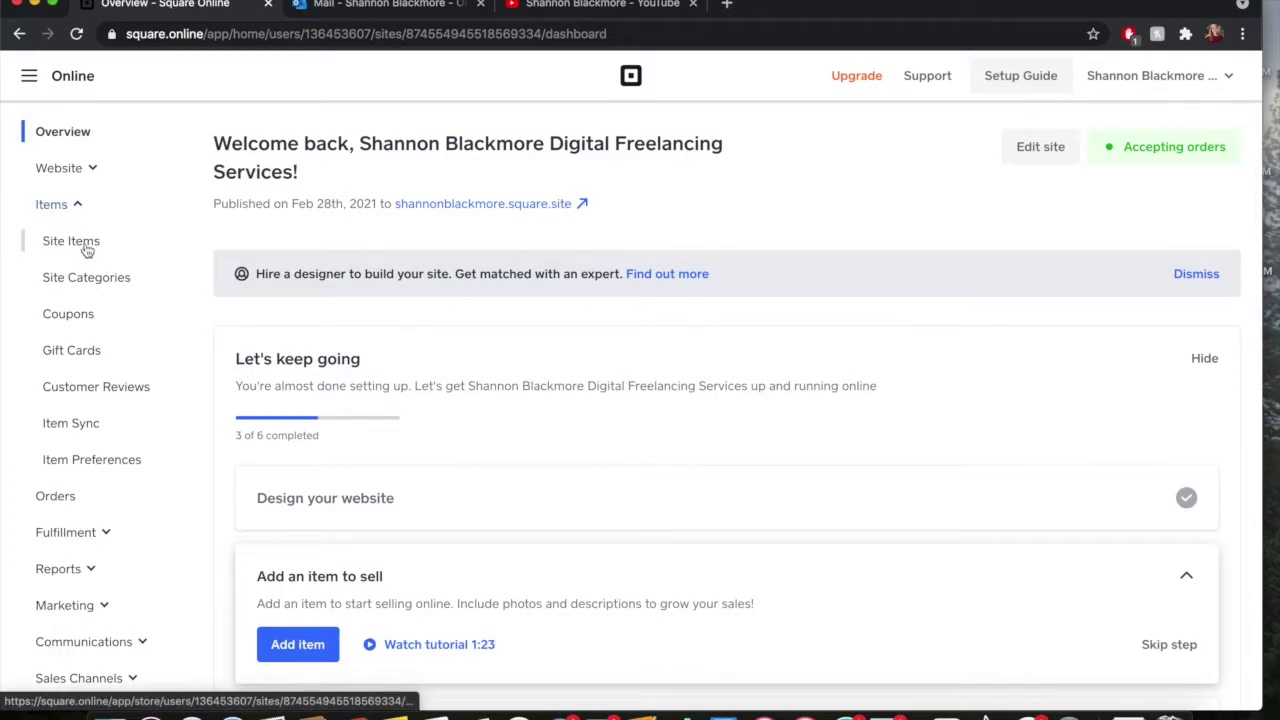
left_click(87, 251)
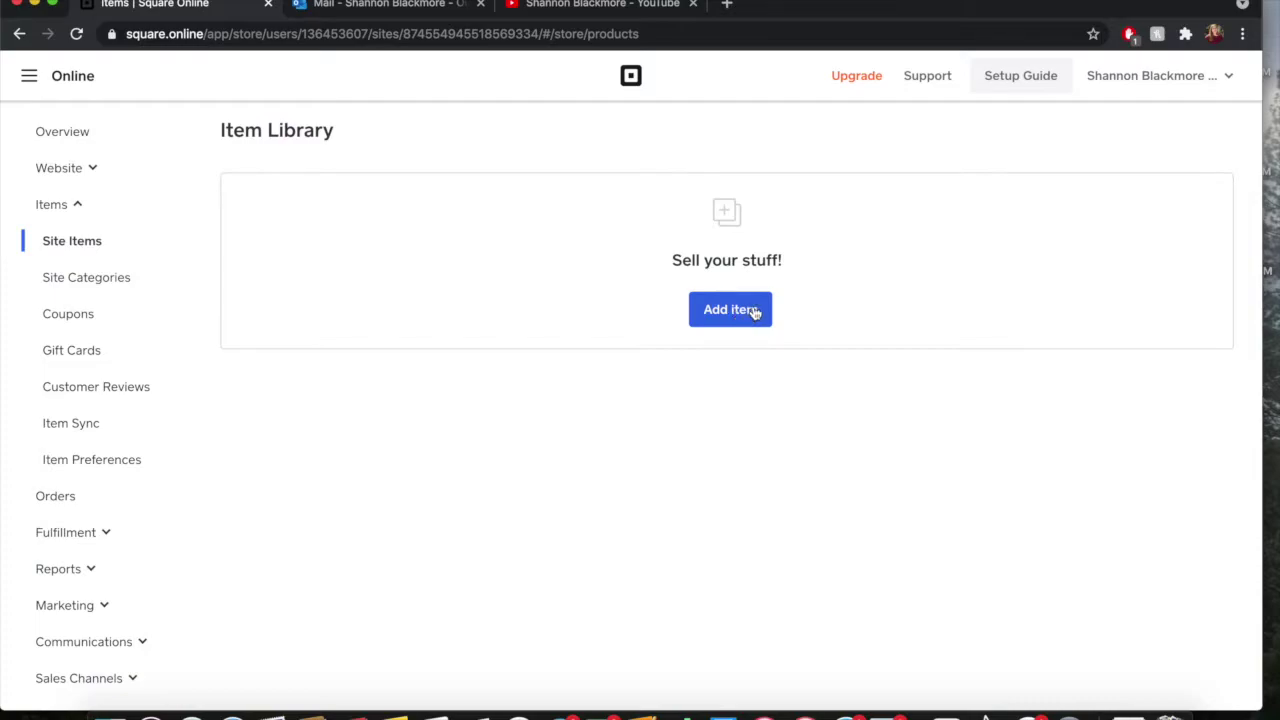
left_click(751, 313)
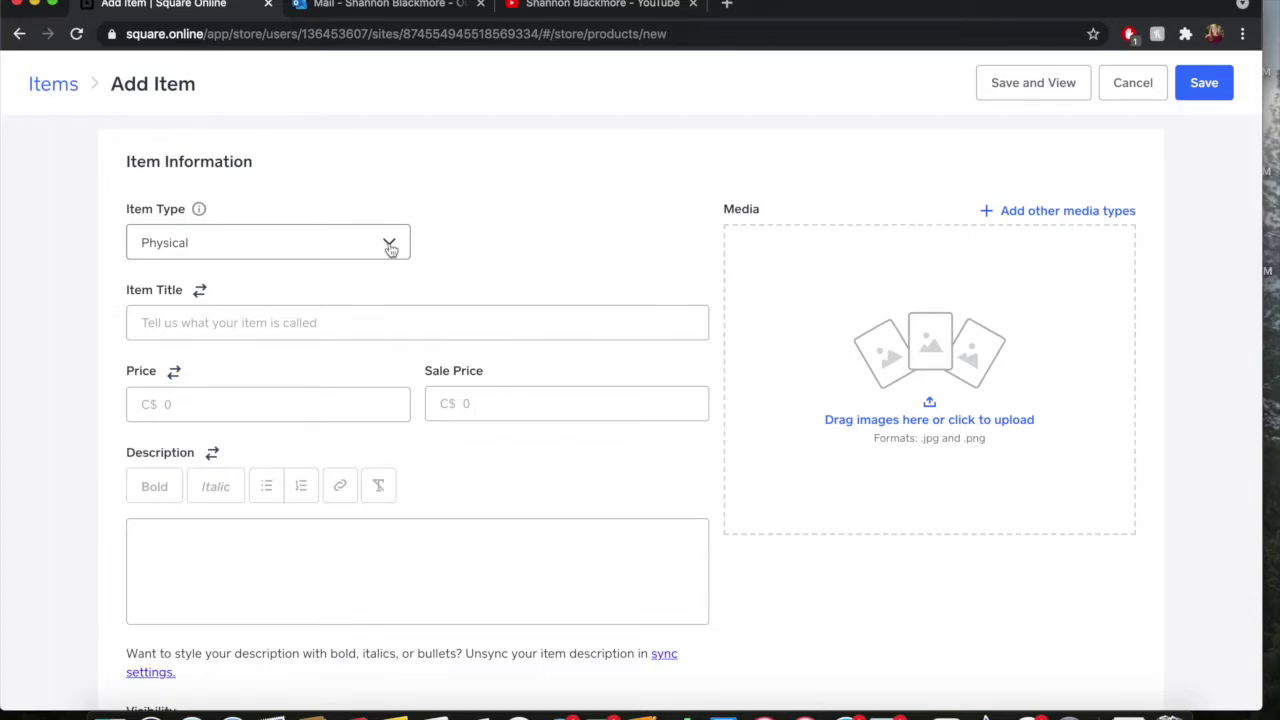
Title the physical item Potato and set its price to C$ 5.00.
left_click(356, 315)
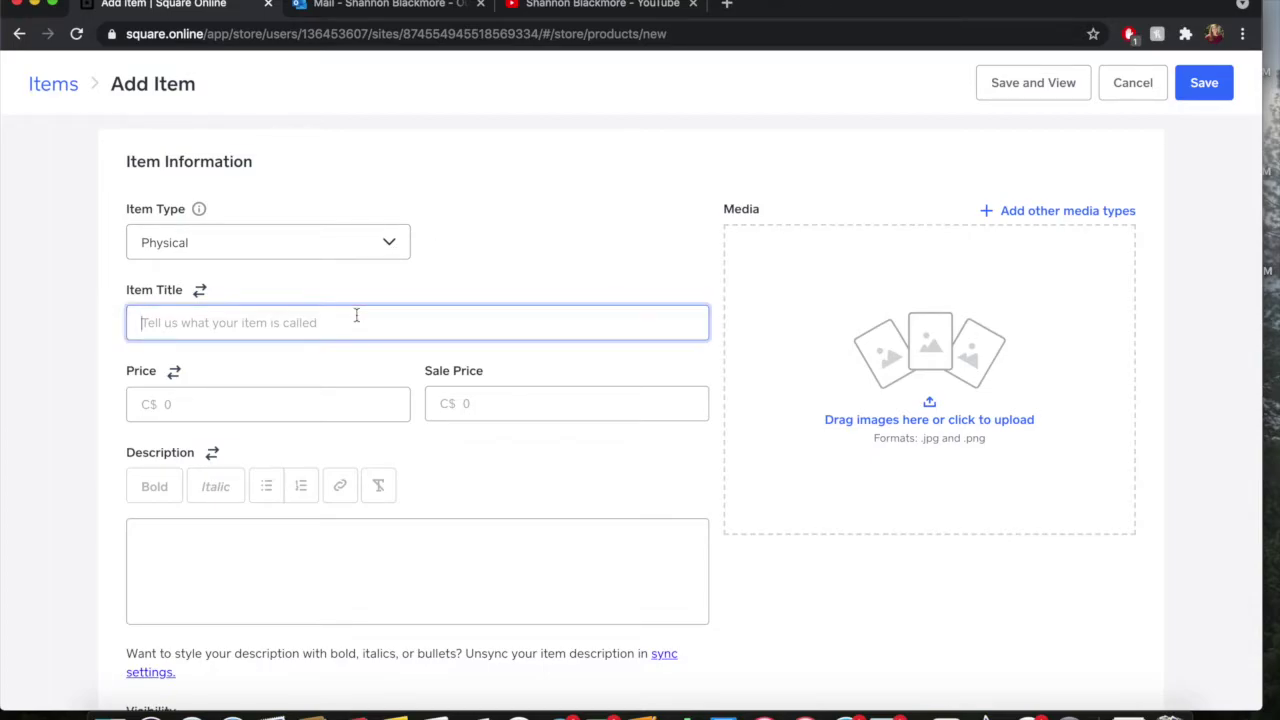
type("Potato")
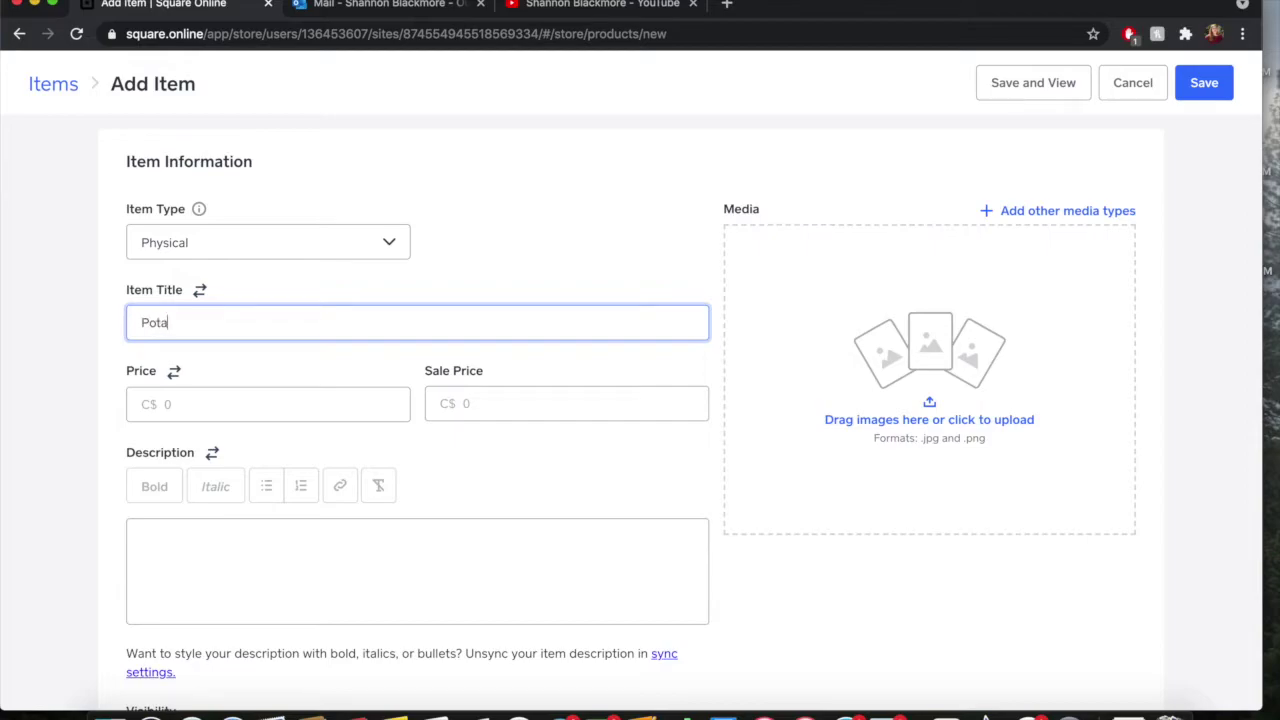
left_click(363, 408)
type("5.00")
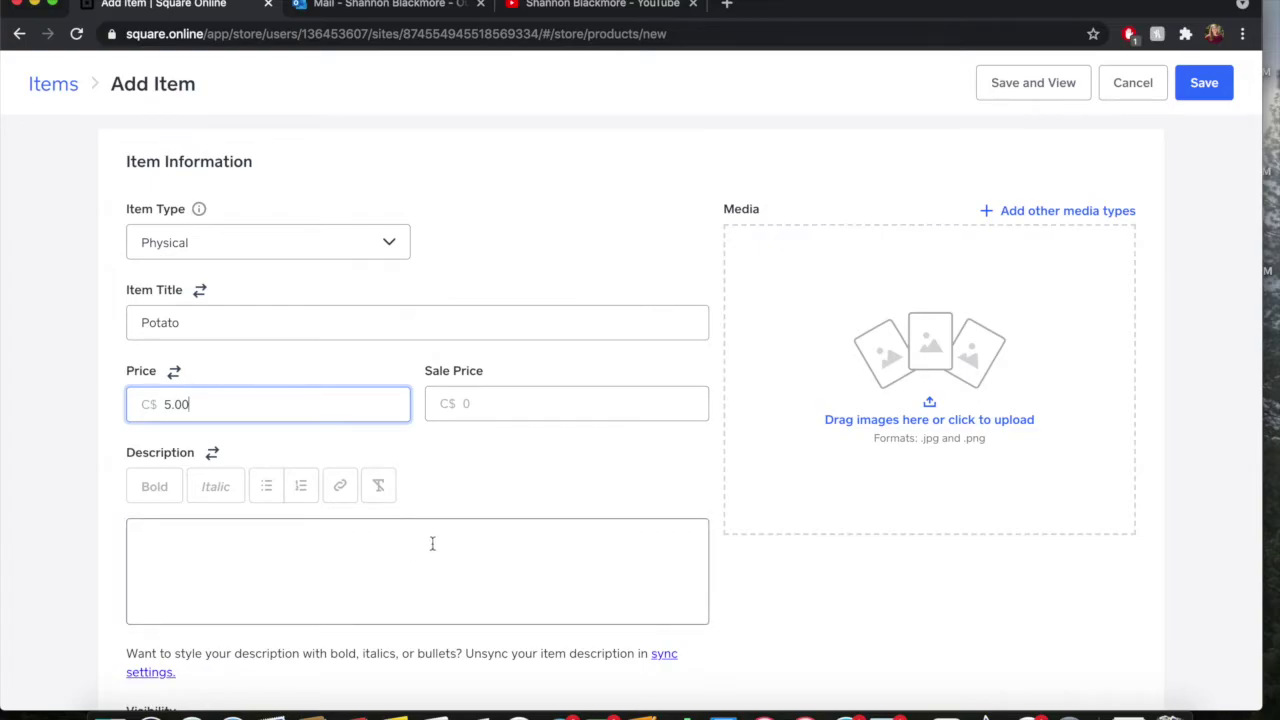
Enter the item description "A brown potato. Perfect for boiling, frying, or mashing.".
scroll(431, 554, "down", 2)
left_click(313, 488)
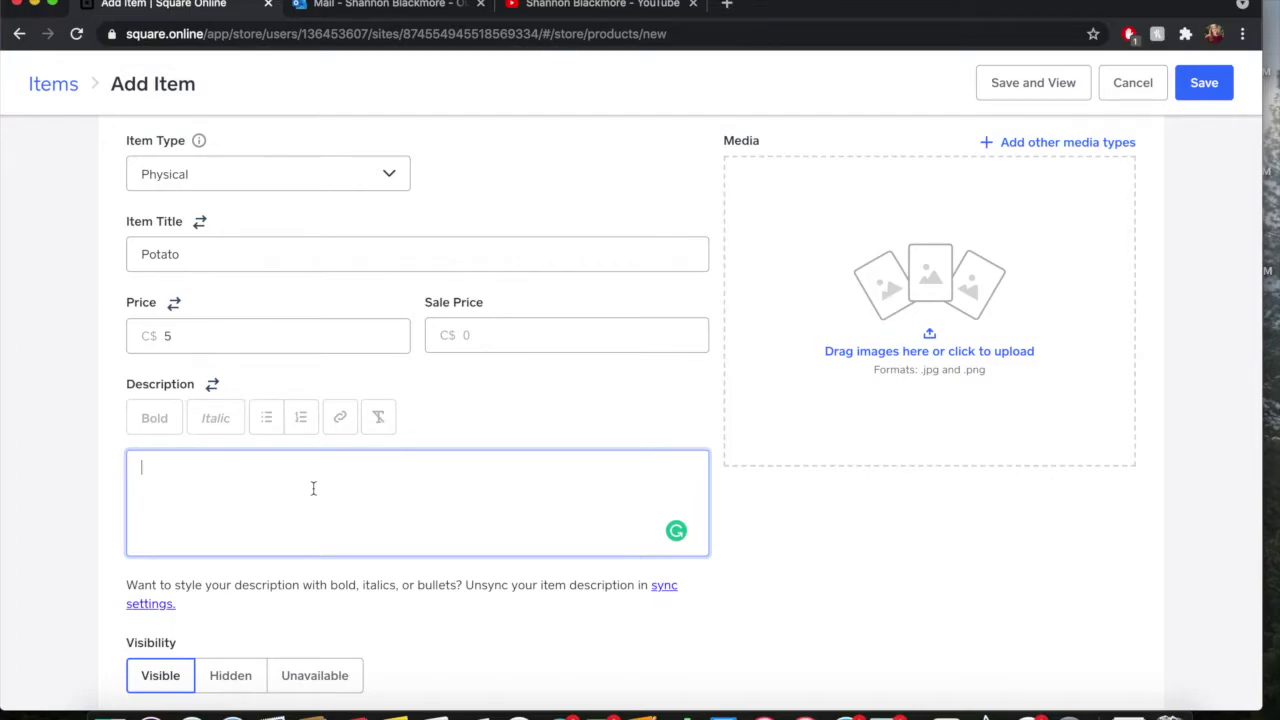
type("A brown potato. Perfect ")
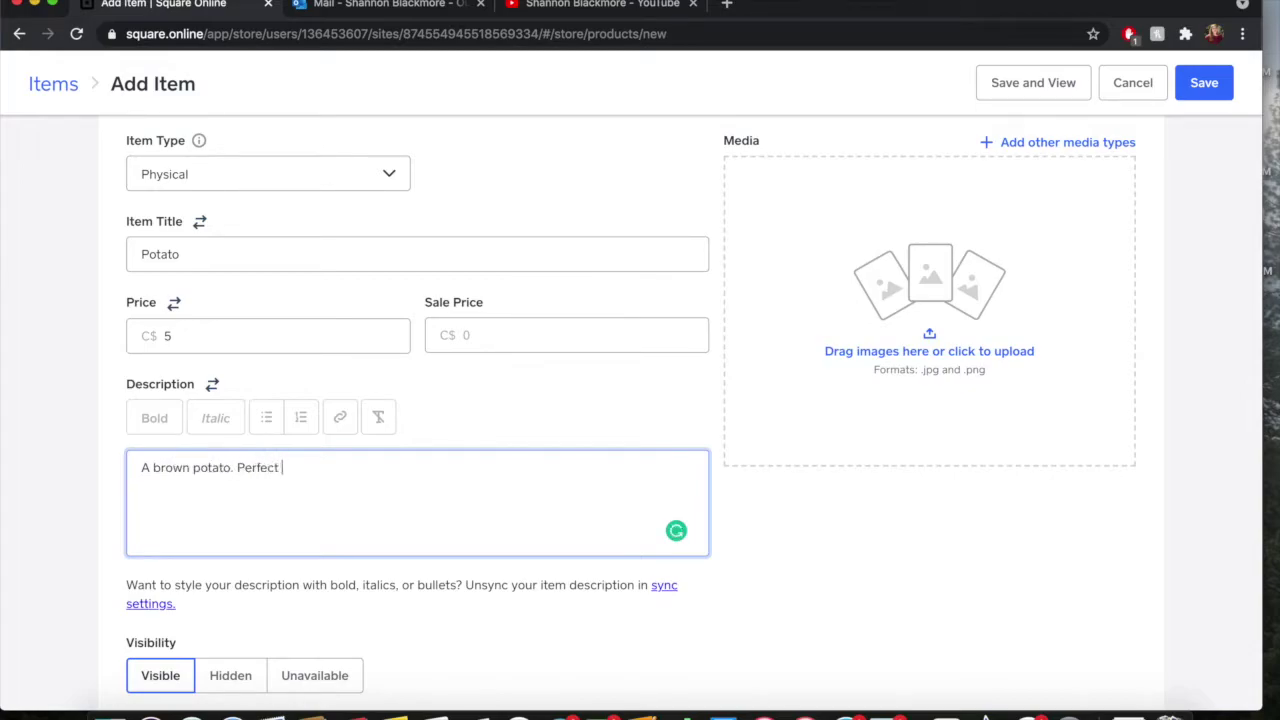
type("for boiling, frying, or ")
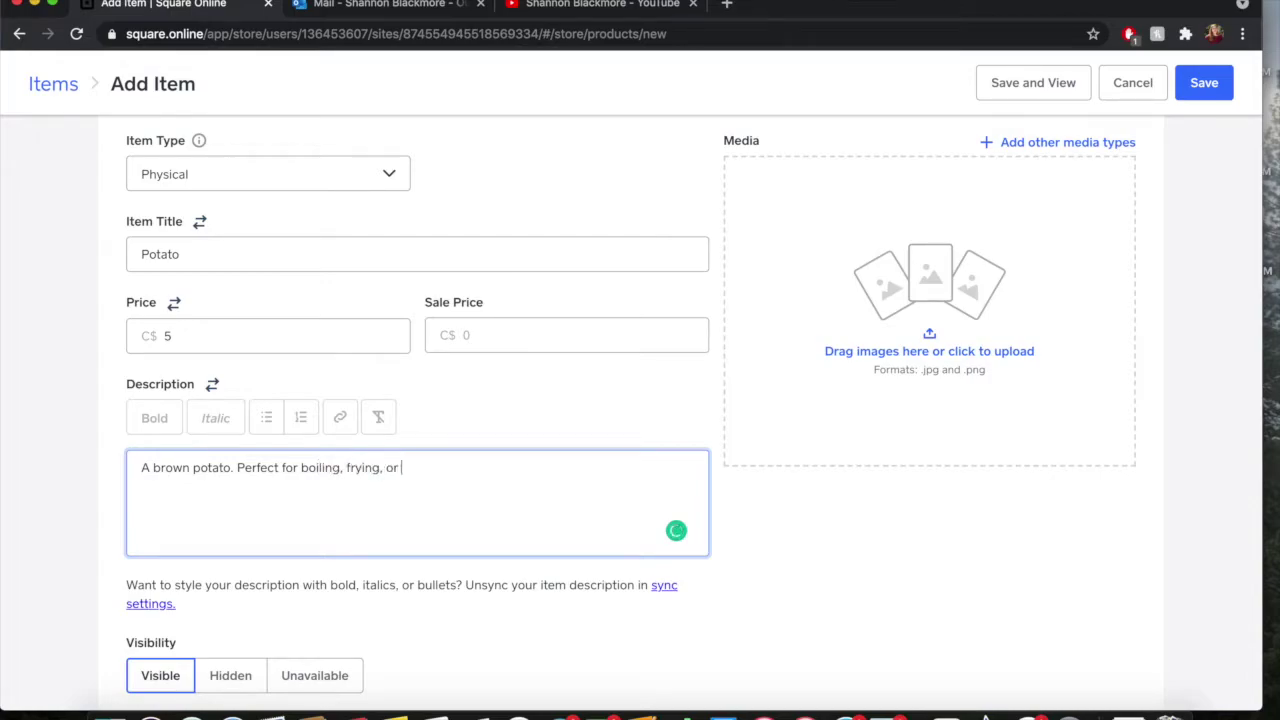
type("mashing.")
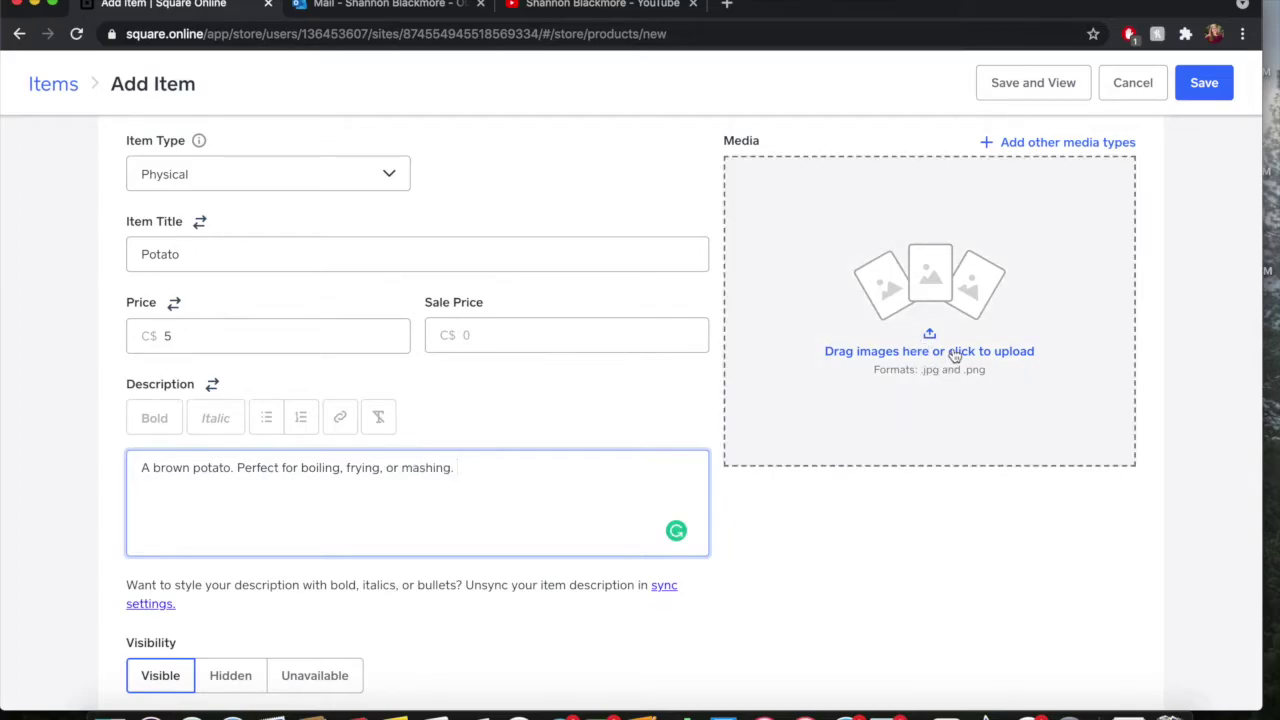
Find potato.jpeg and potato1.jpeg on the computer and upload both as images of the item.
left_click(955, 357)
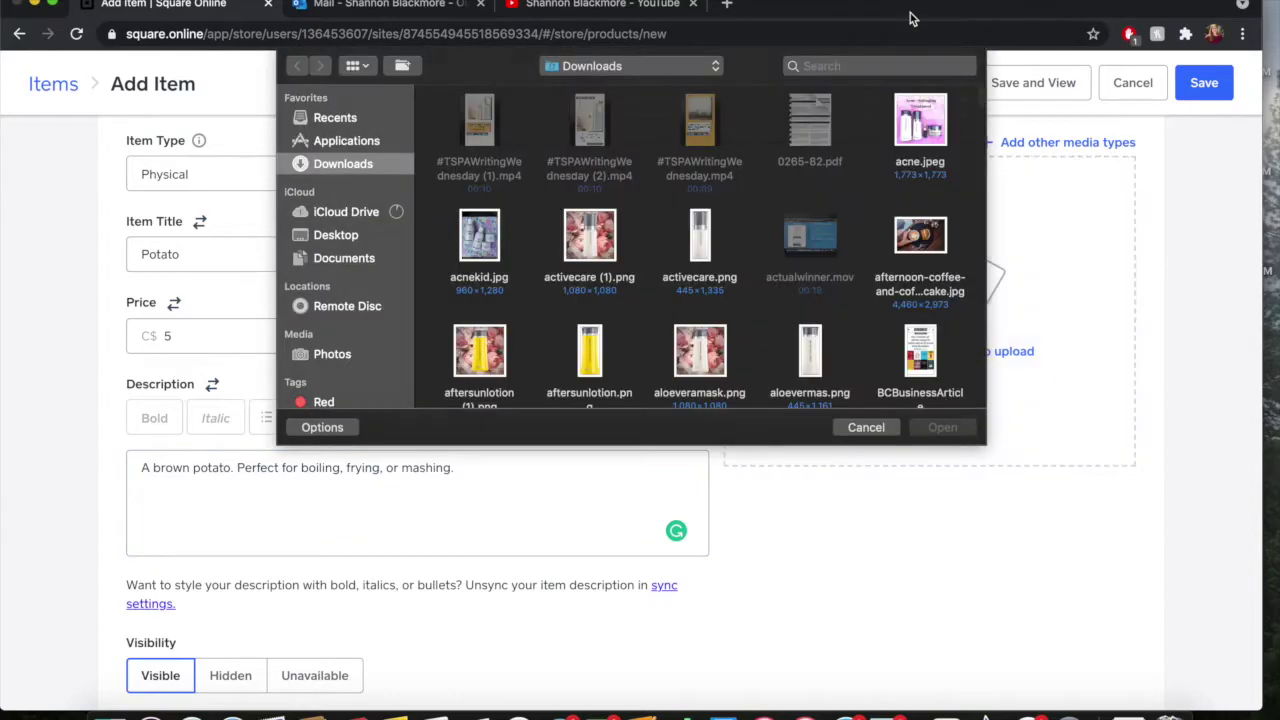
type("pot")
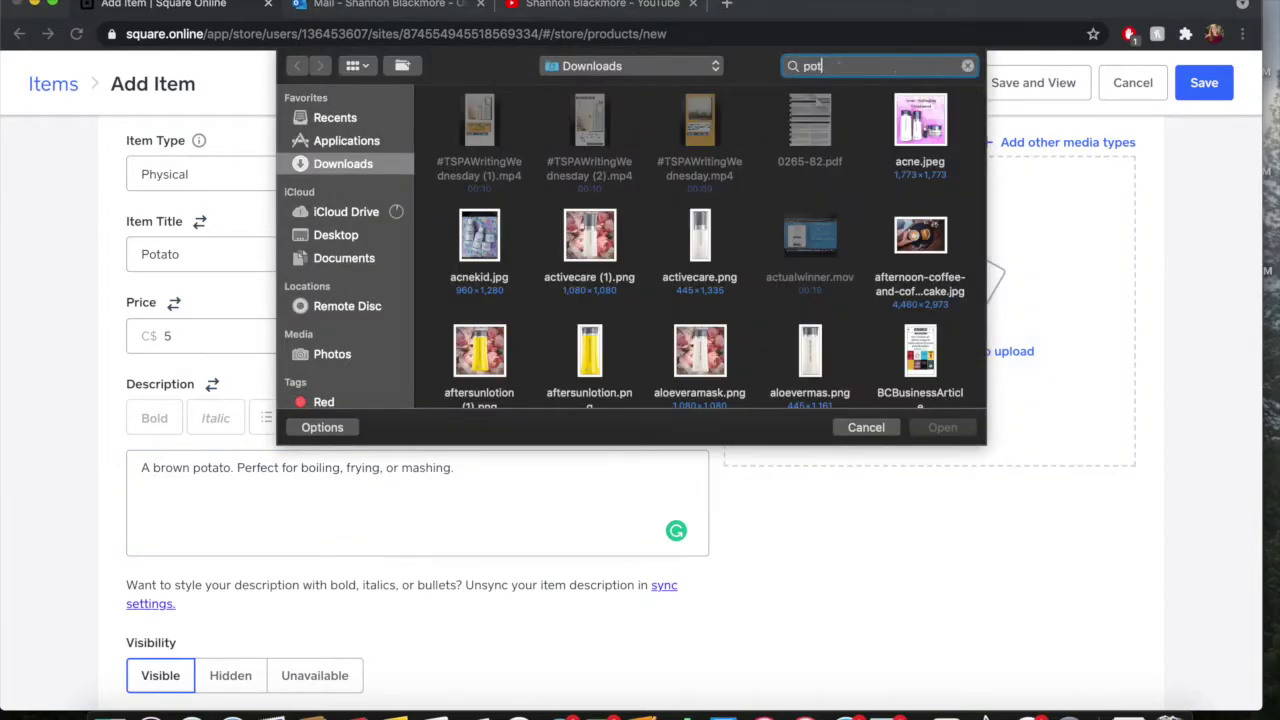
type("ato")
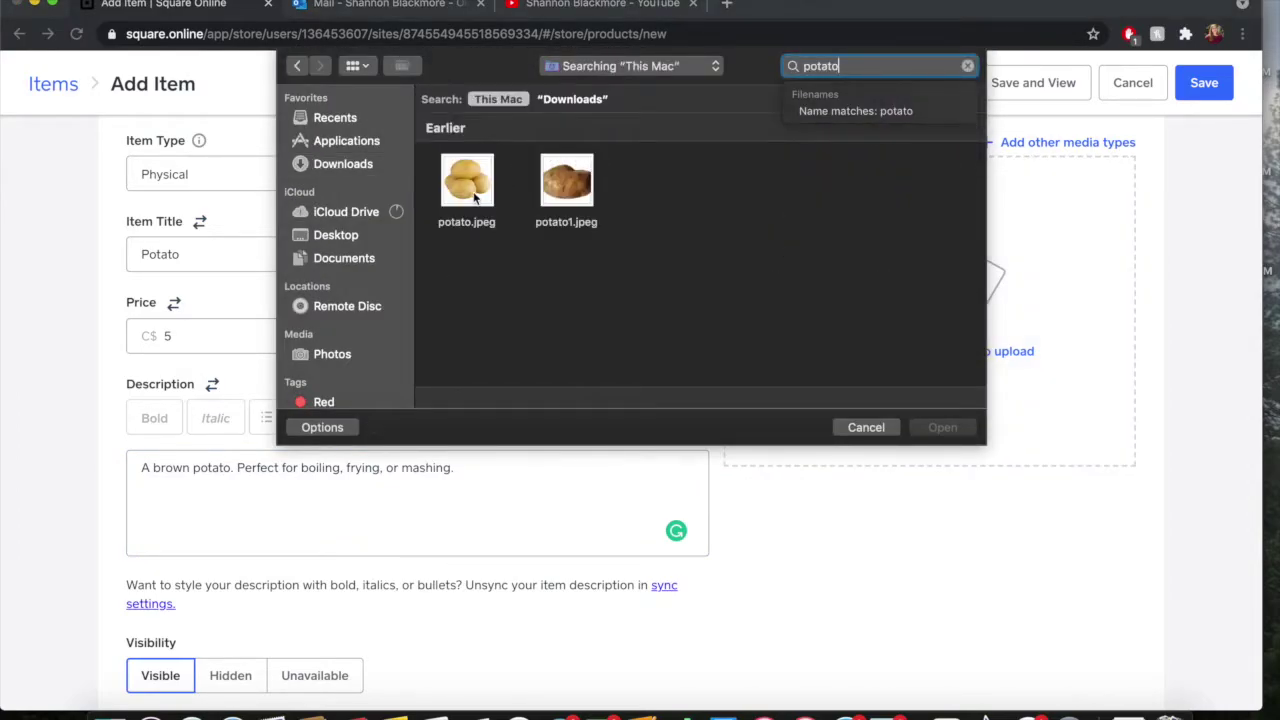
left_click(474, 197)
left_click(572, 180, "super")
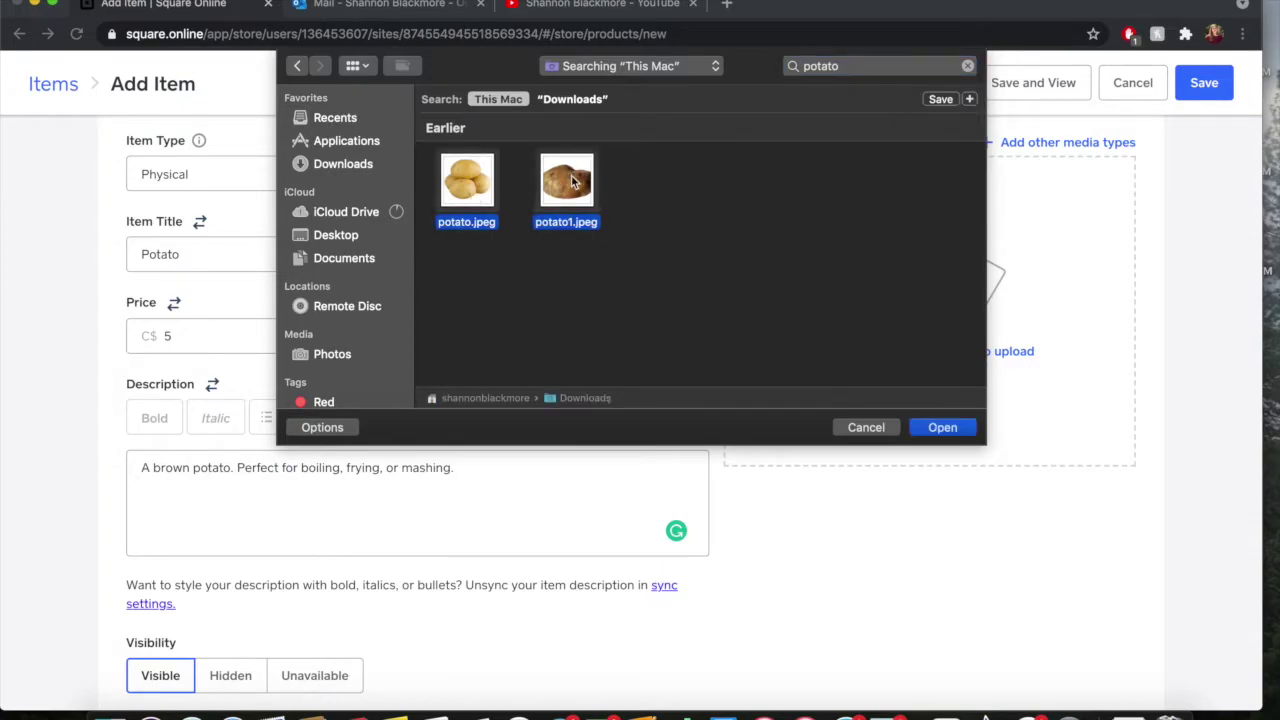
left_click(943, 428)
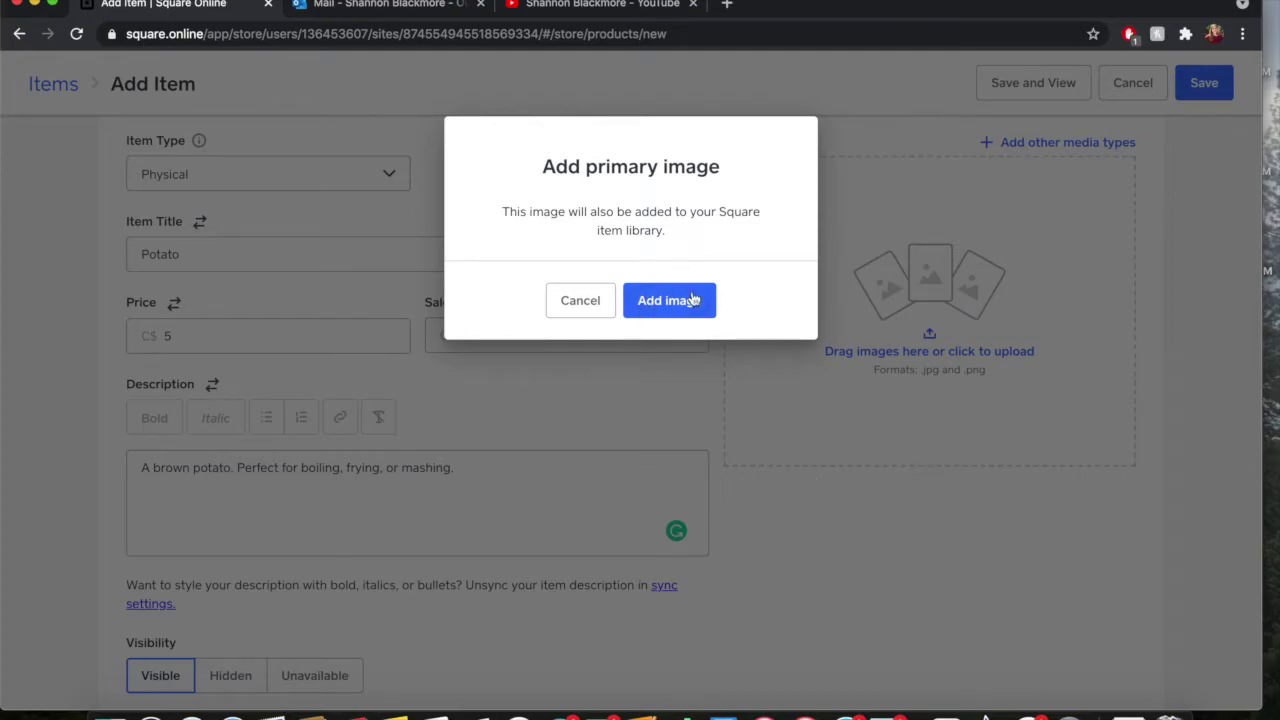
left_click(668, 301)
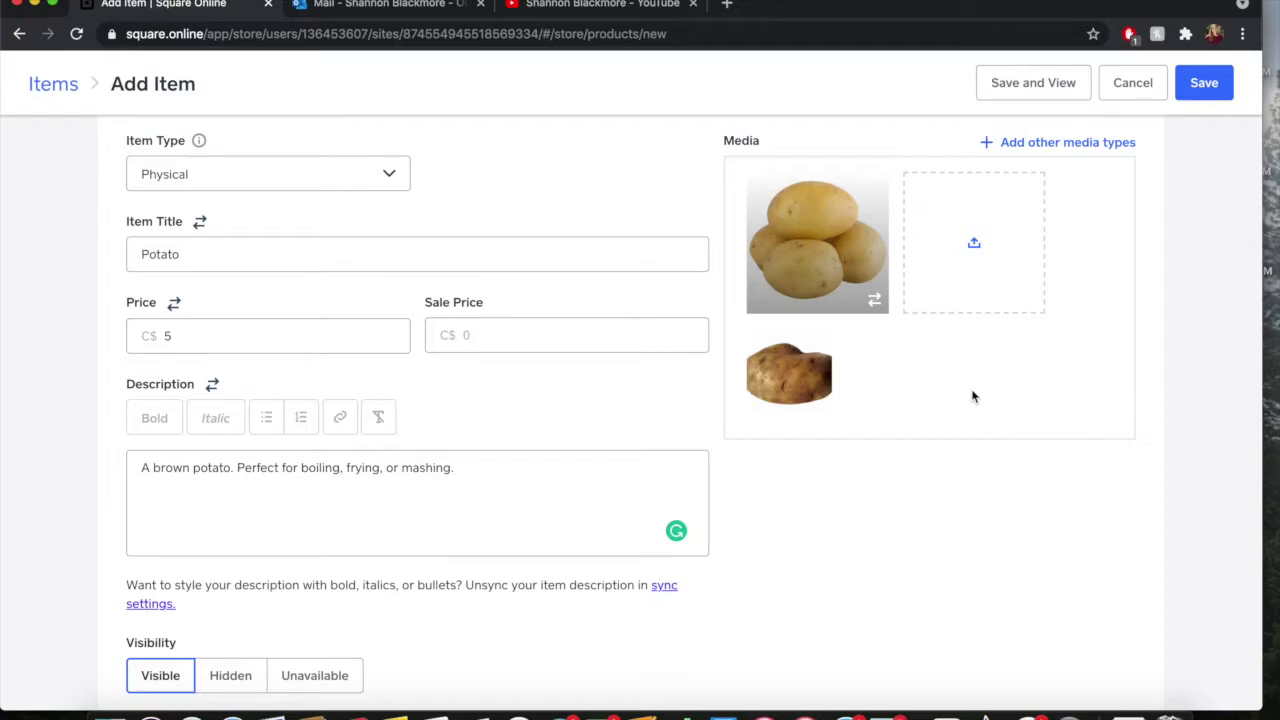
Make the brown potato photo the item's primary image and confirm the replacement.
mouse_move(812, 372)
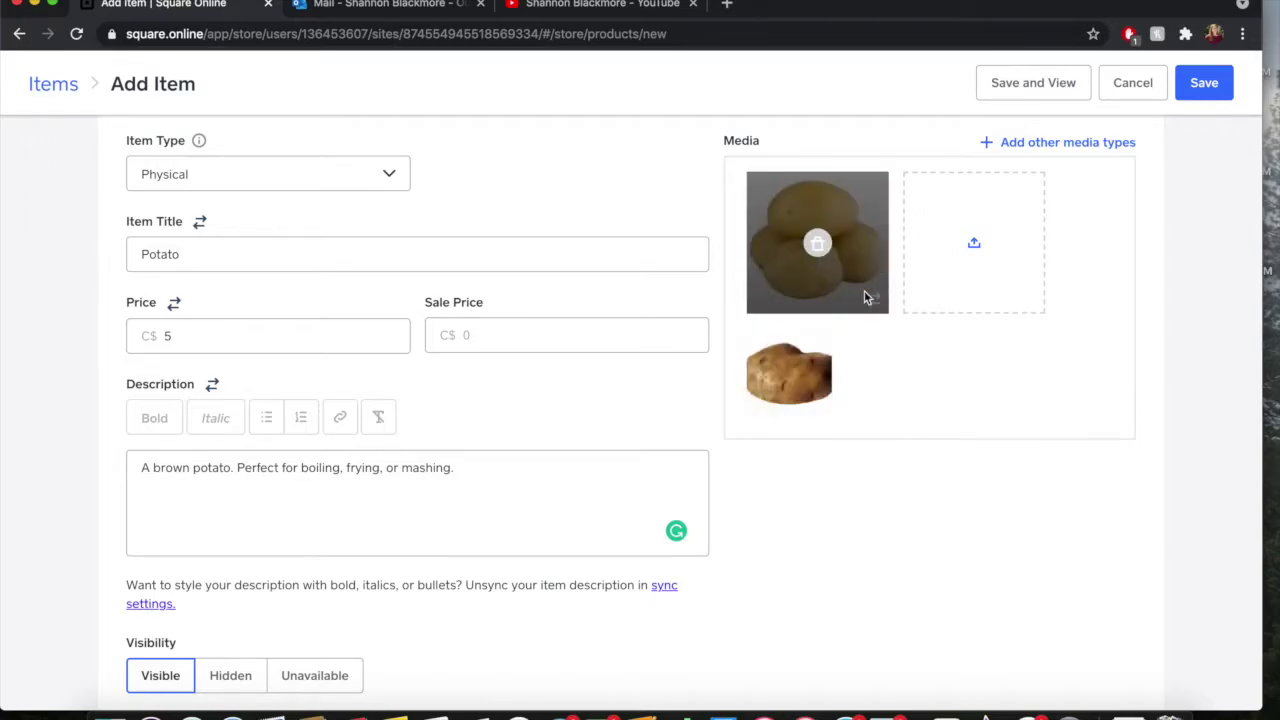
left_click_drag(813, 405, 858, 230)
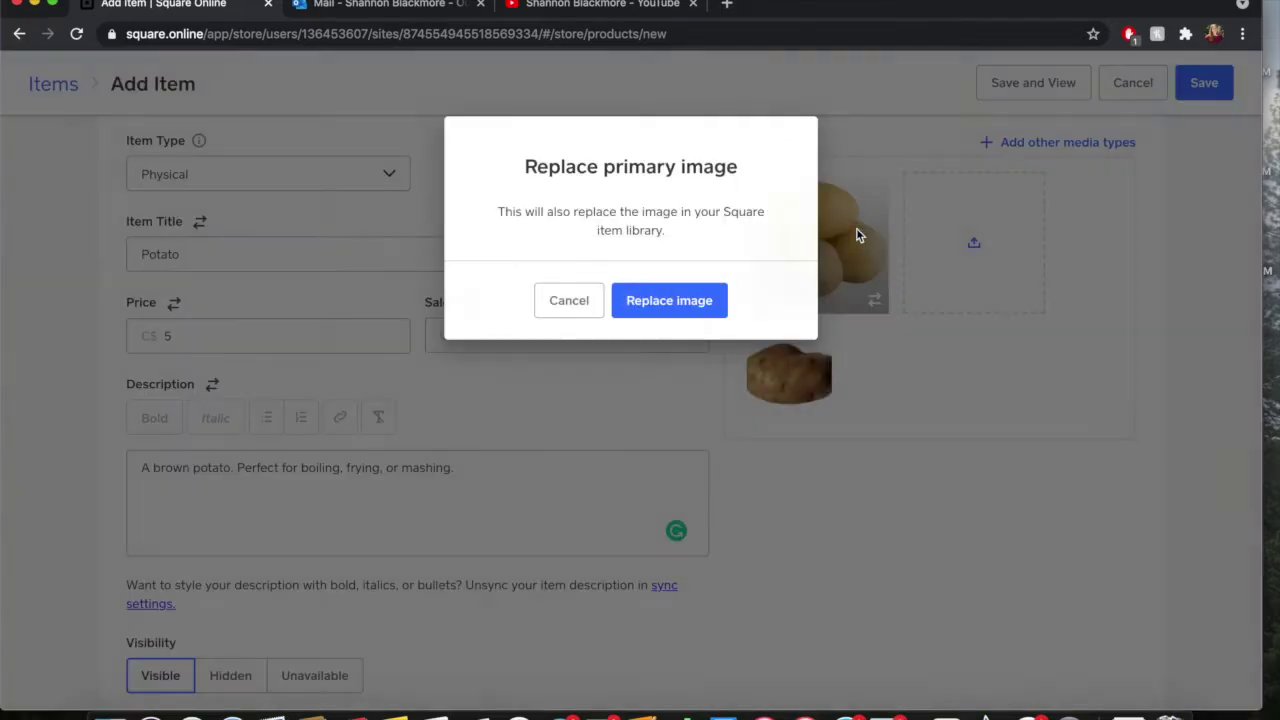
left_click(697, 303)
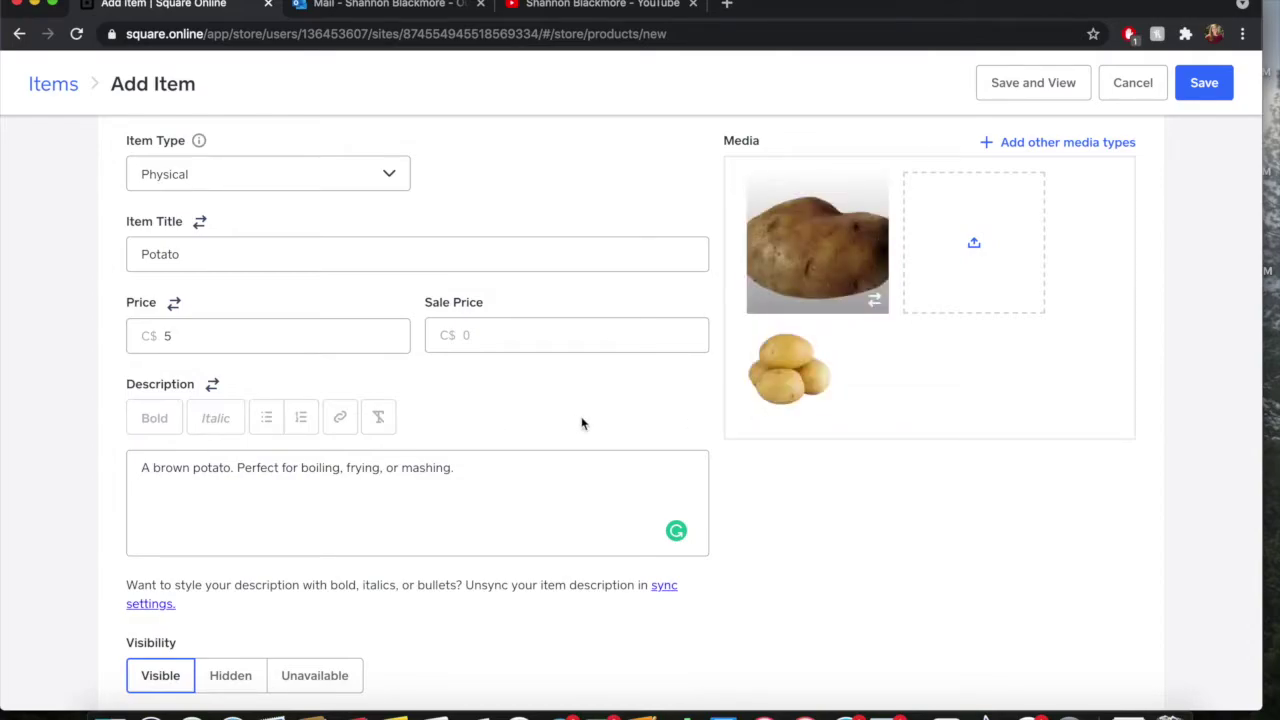
Set the item's shipping weight to 5 kg in the fulfillment settings.
scroll(520, 398, "down", 2)
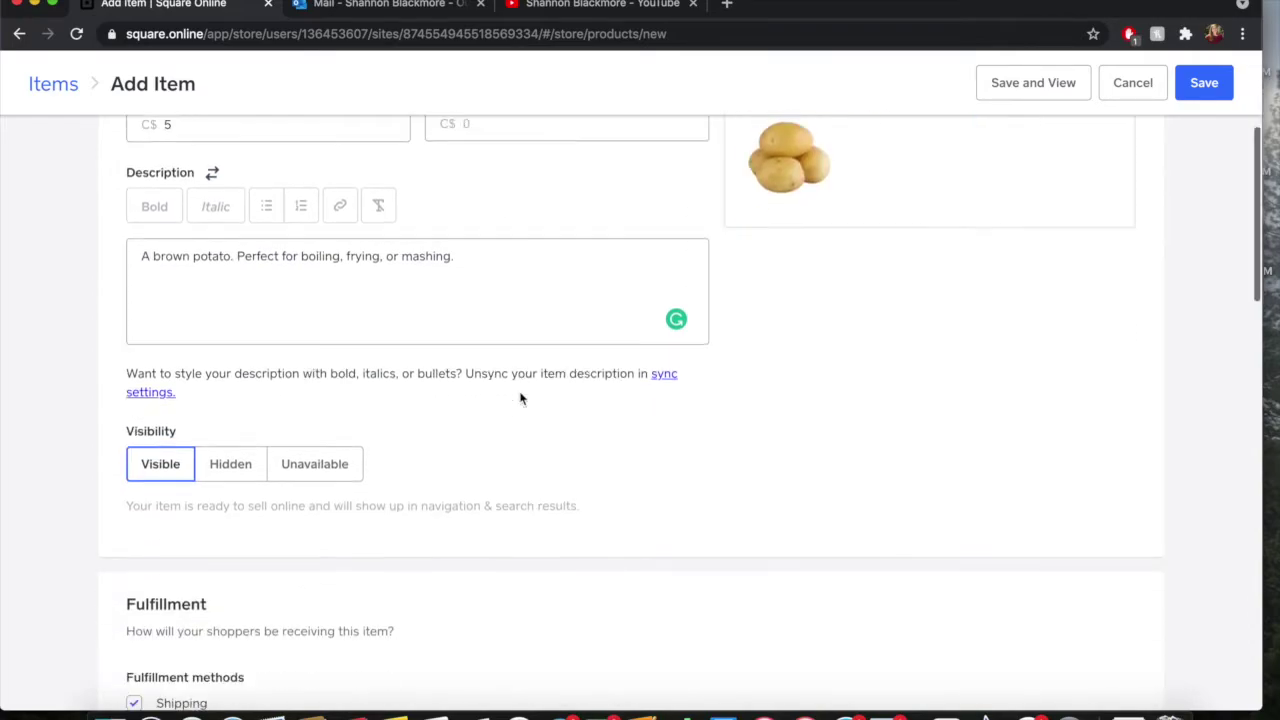
scroll(503, 291, "down", 2)
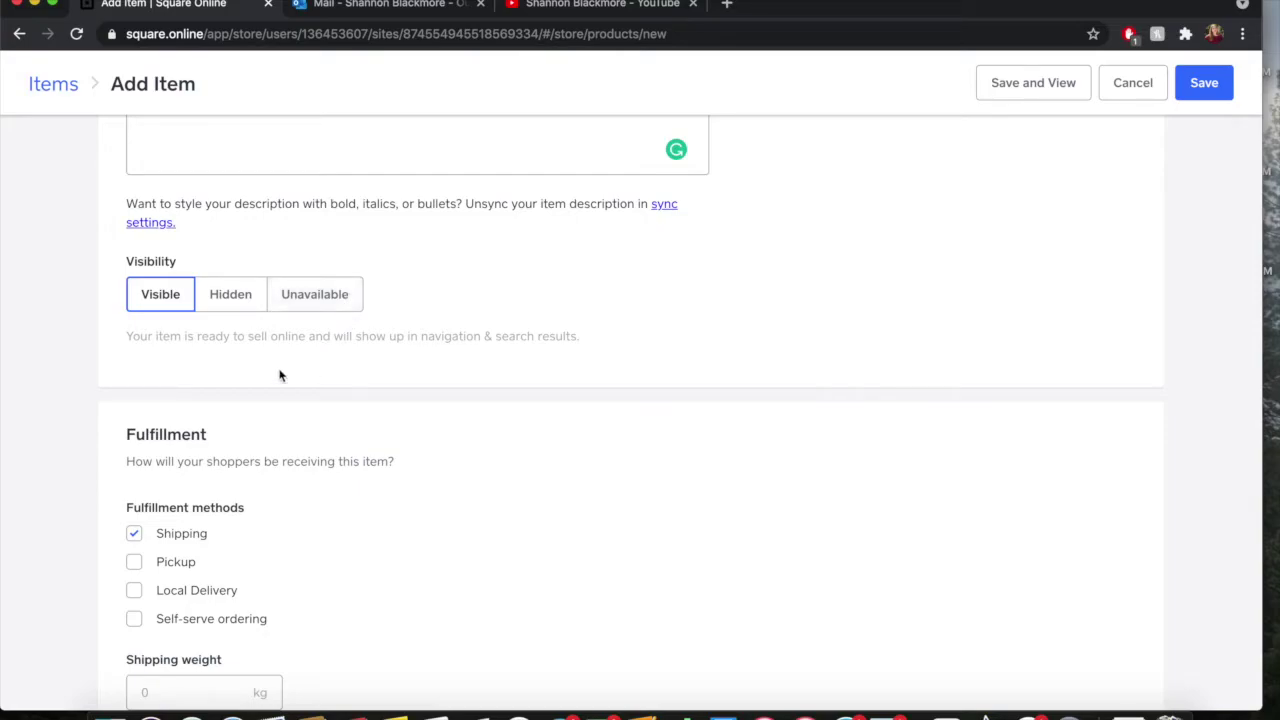
scroll(280, 374, "down", 5)
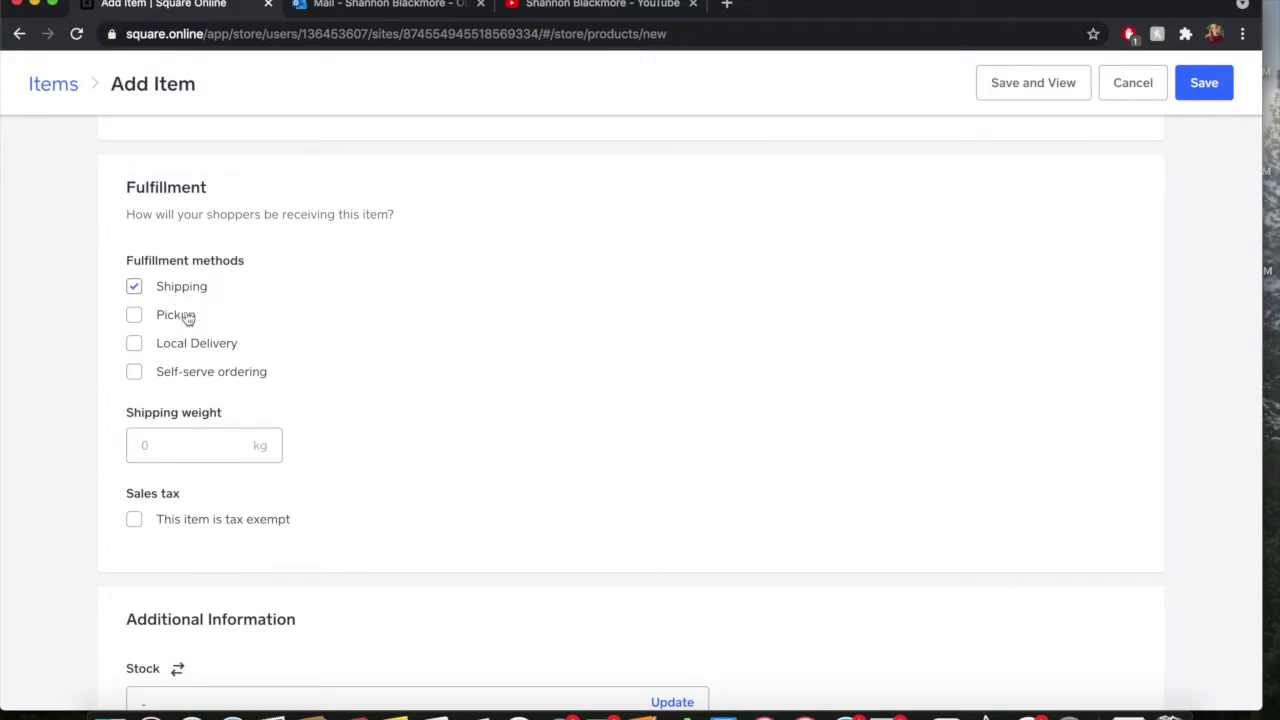
scroll(198, 438, "down", 1)
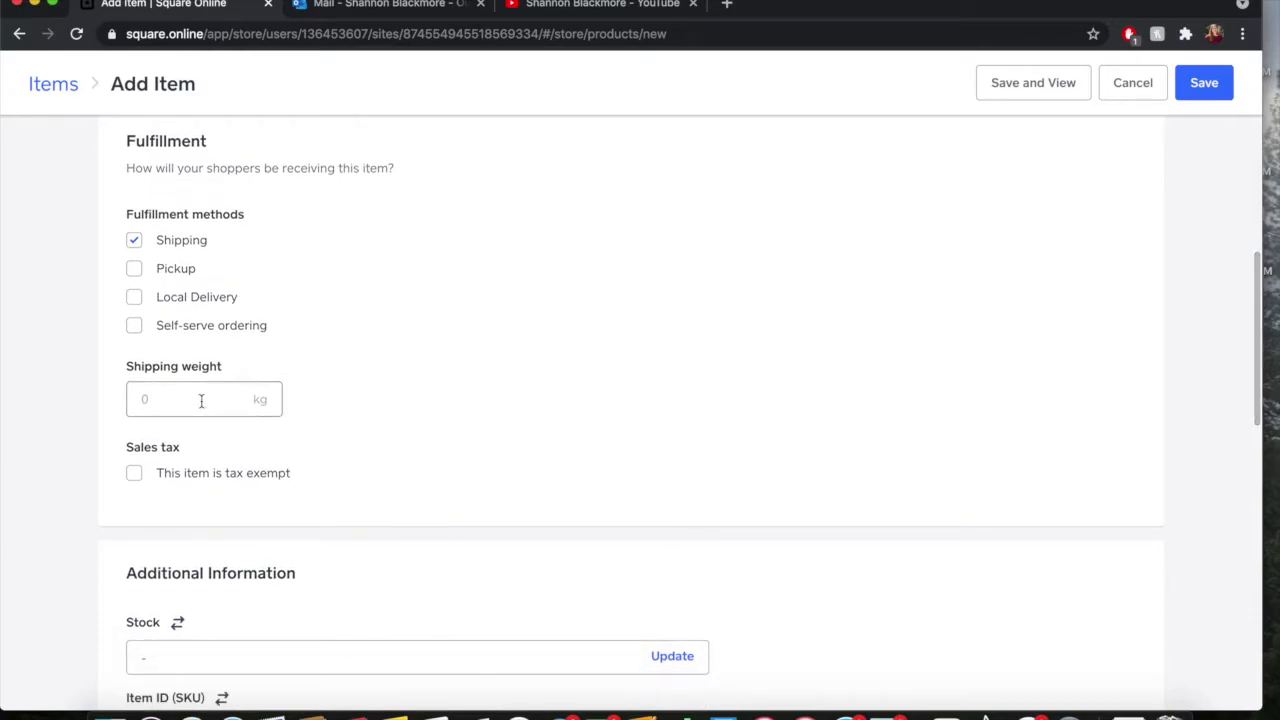
left_click(201, 400)
type("5")
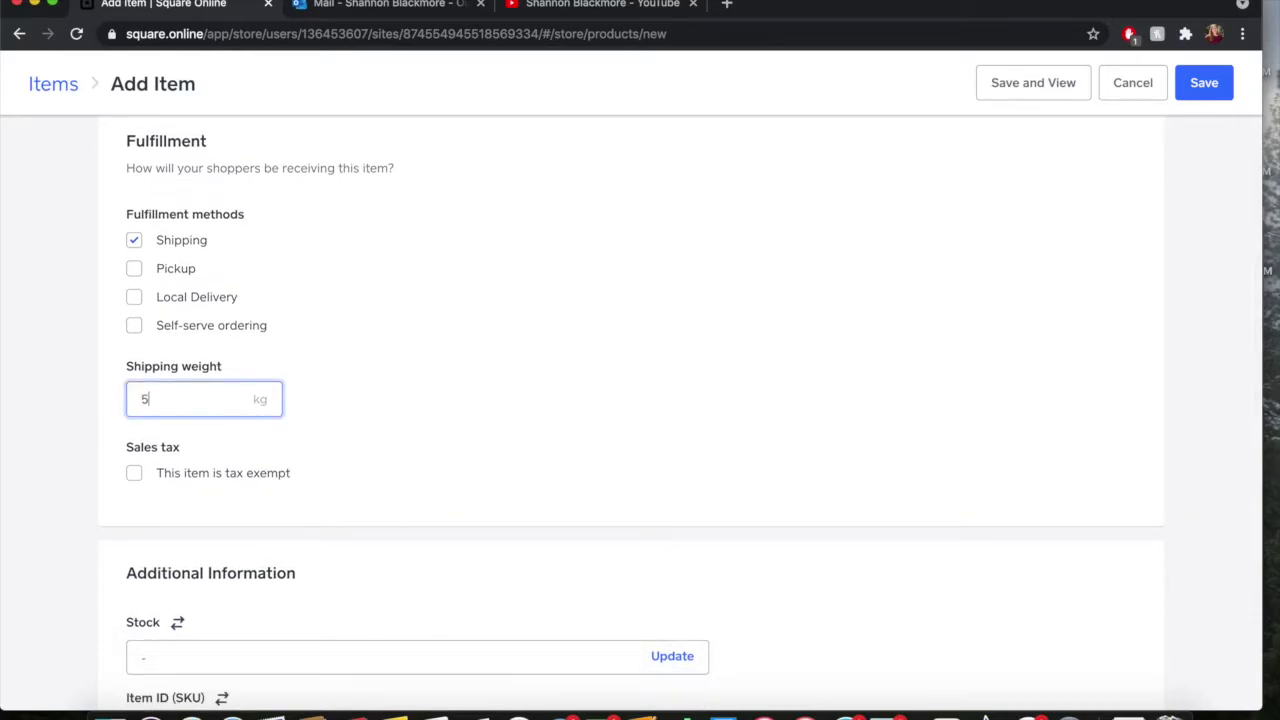
Set the item's SKU to 1001 and save the item to allow a stock update.
scroll(370, 465, "down", 2)
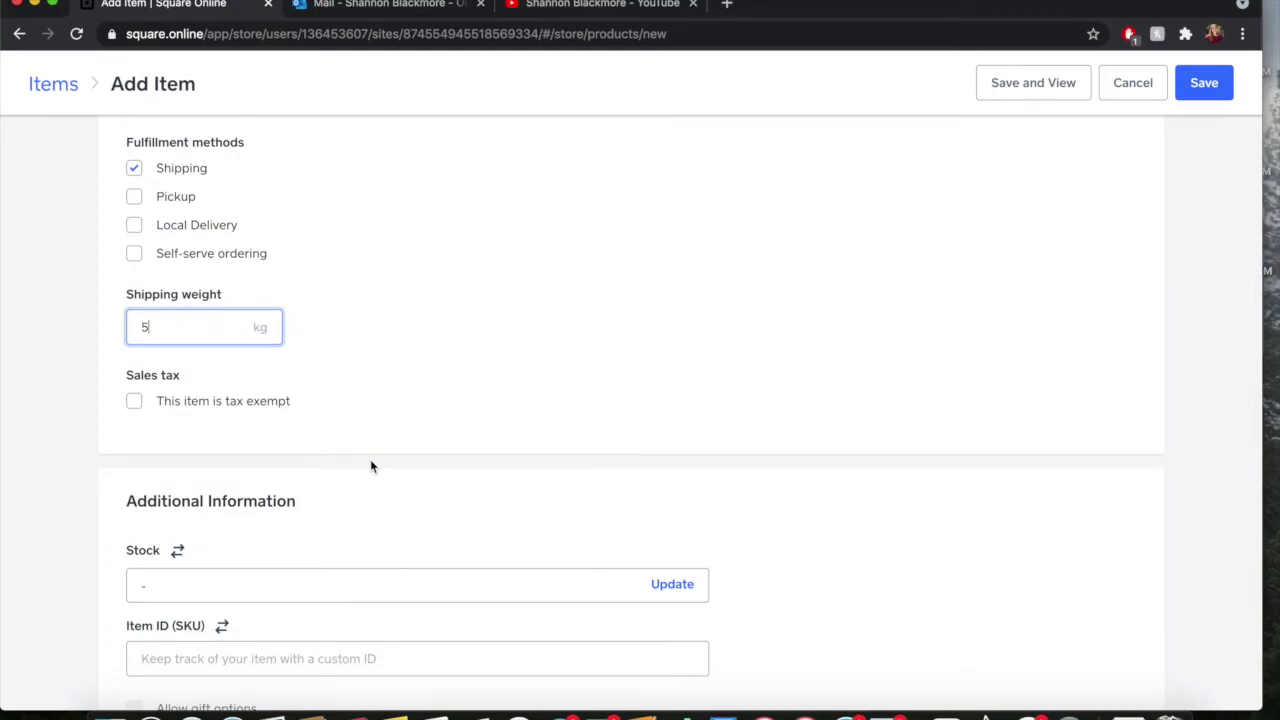
scroll(382, 385, "down", 2)
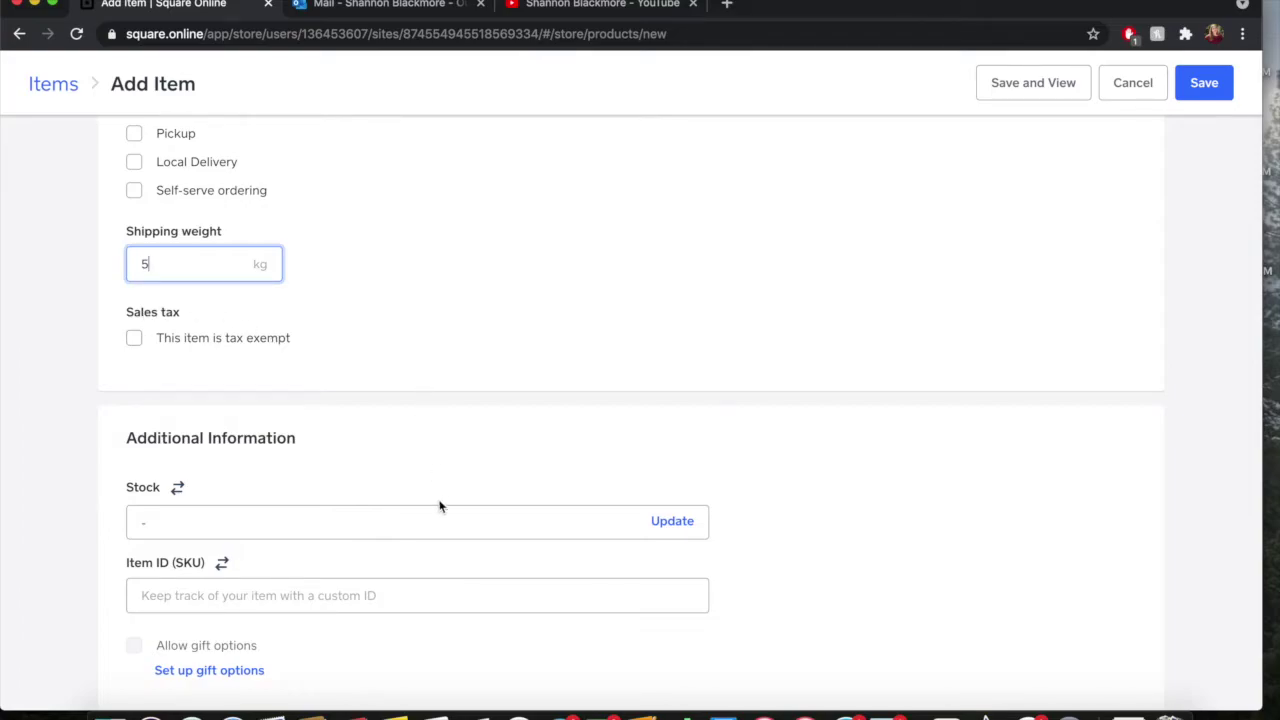
scroll(440, 507, "down", 3)
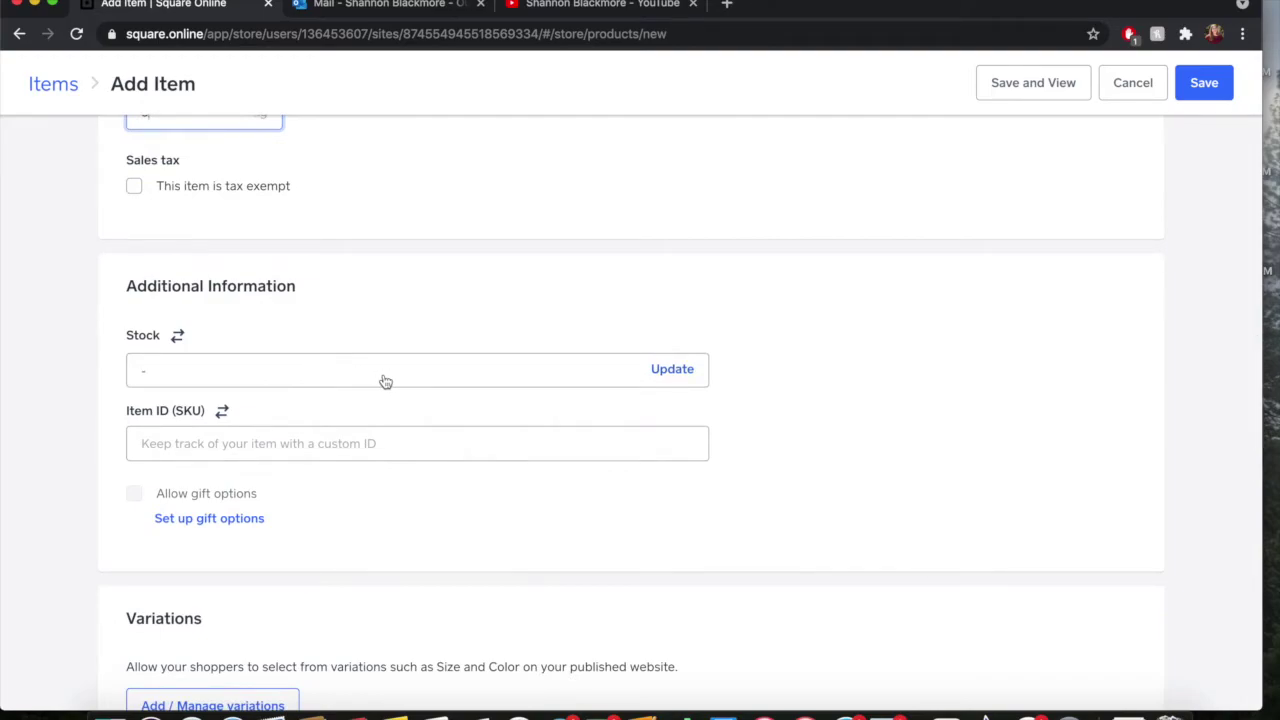
left_click(392, 444)
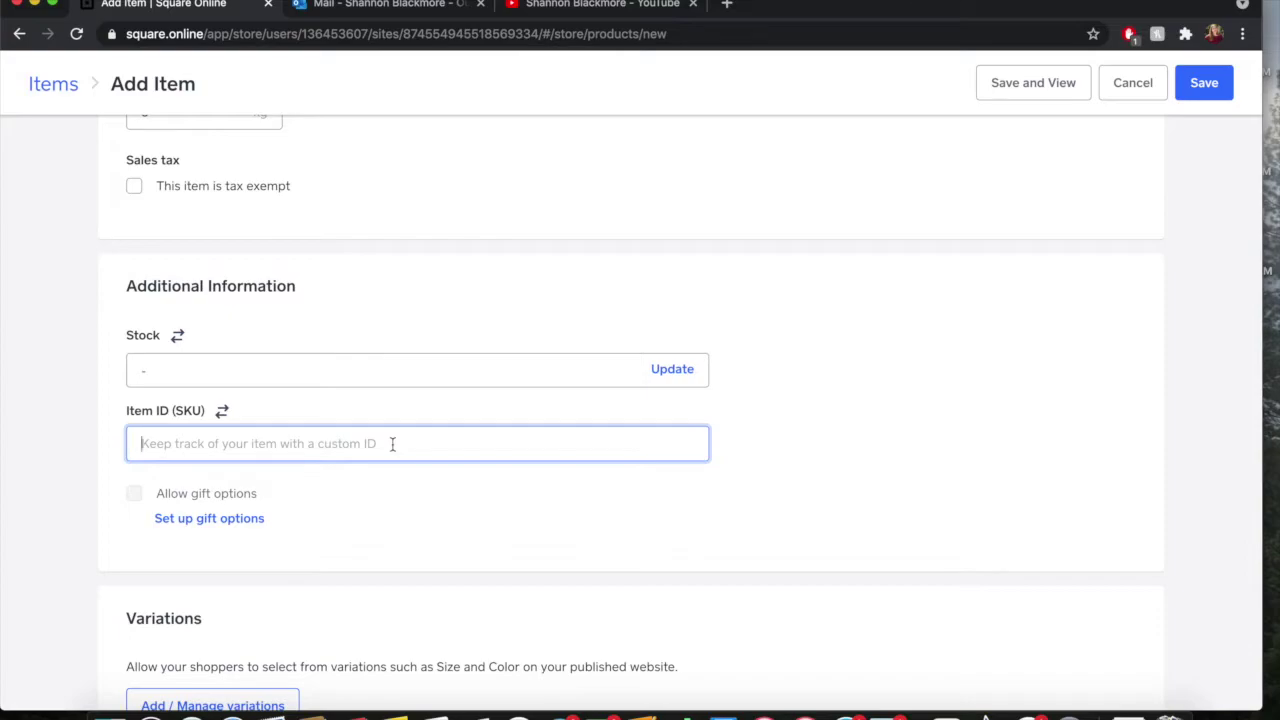
type("1001")
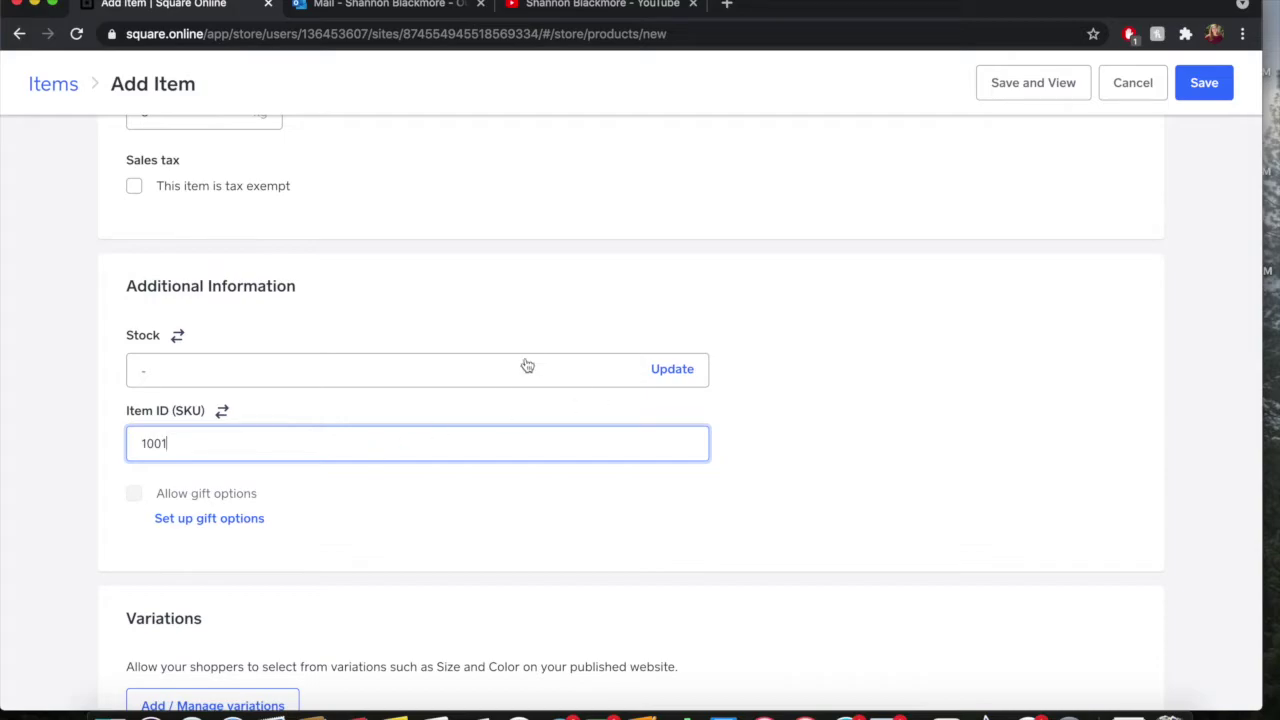
left_click(163, 378)
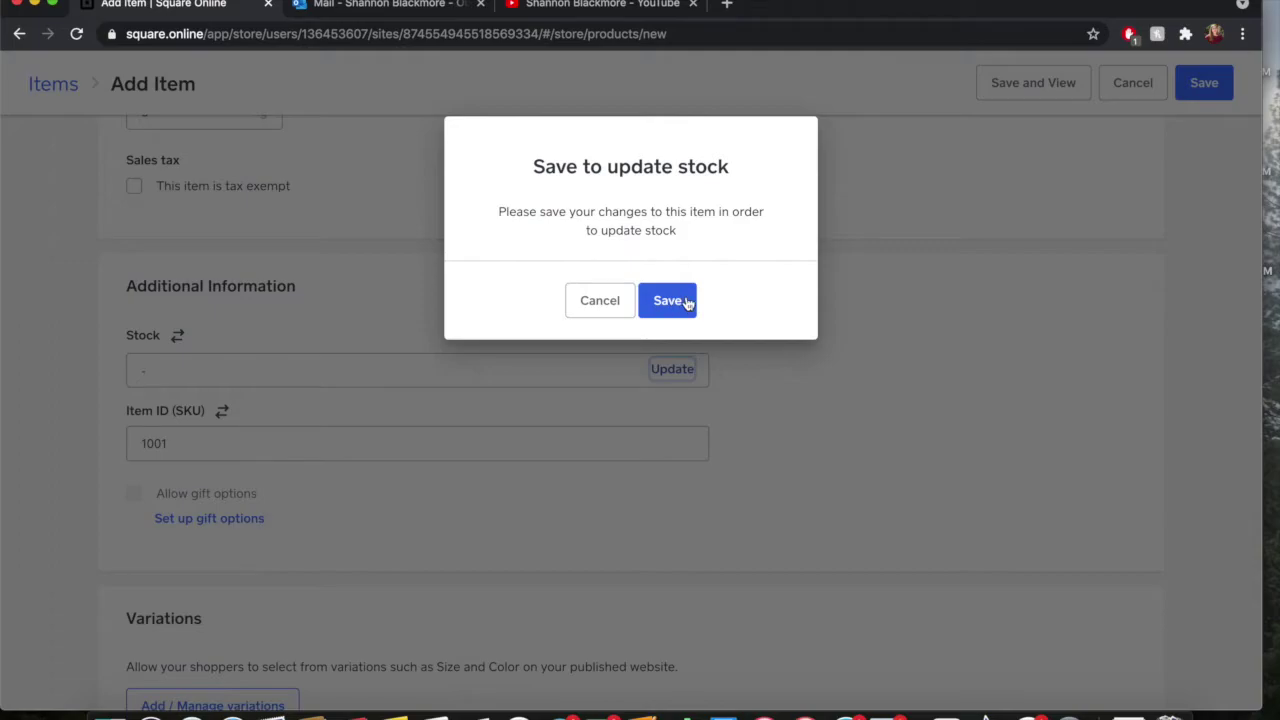
left_click(668, 305)
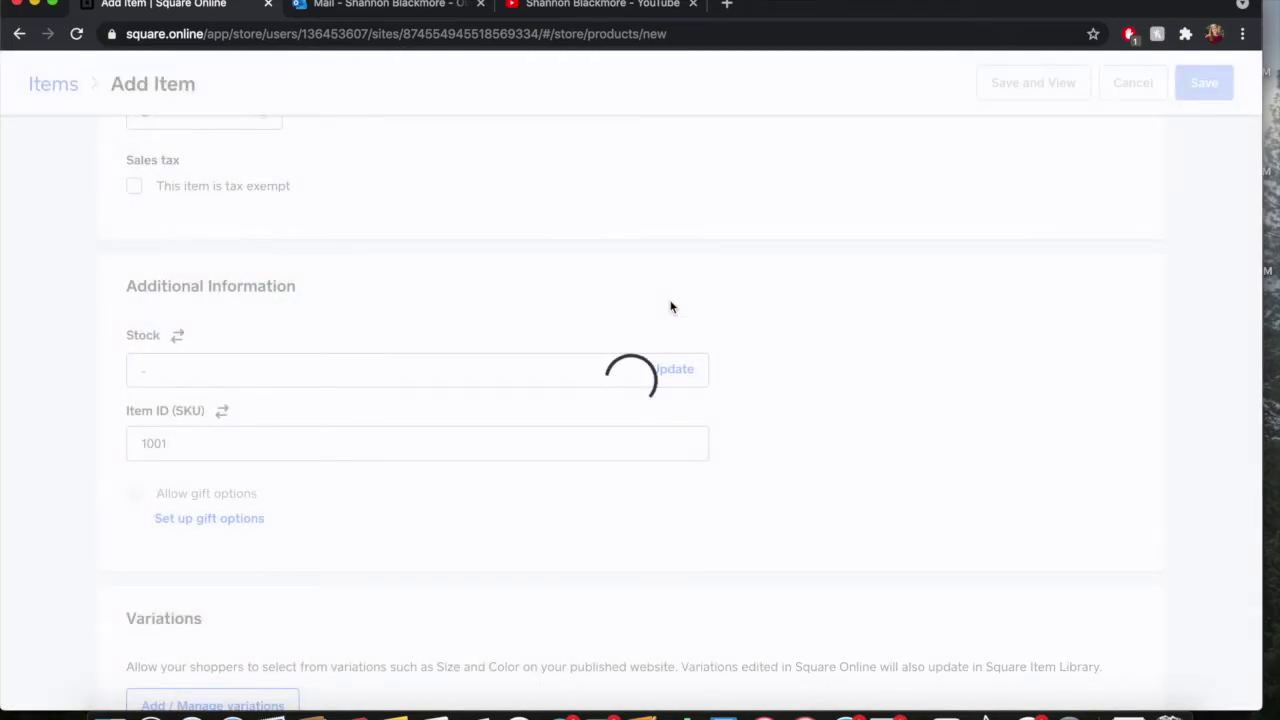
left_click(673, 370)
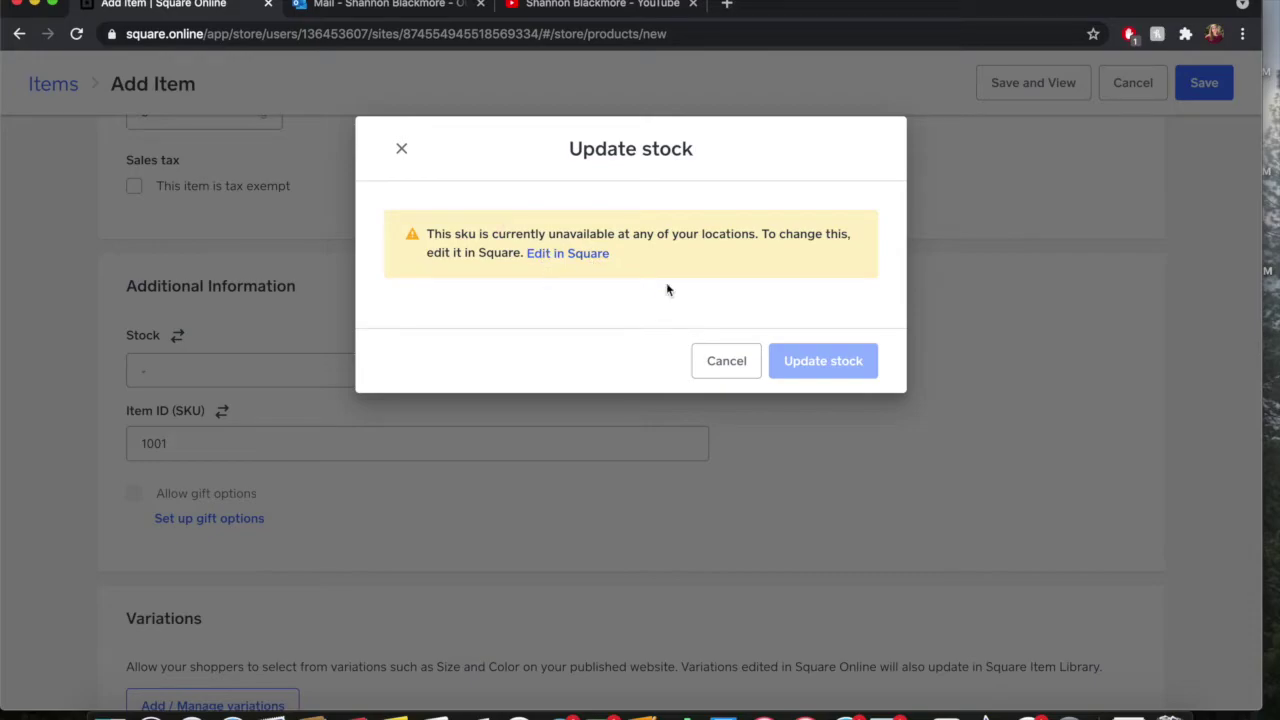
left_click(574, 255)
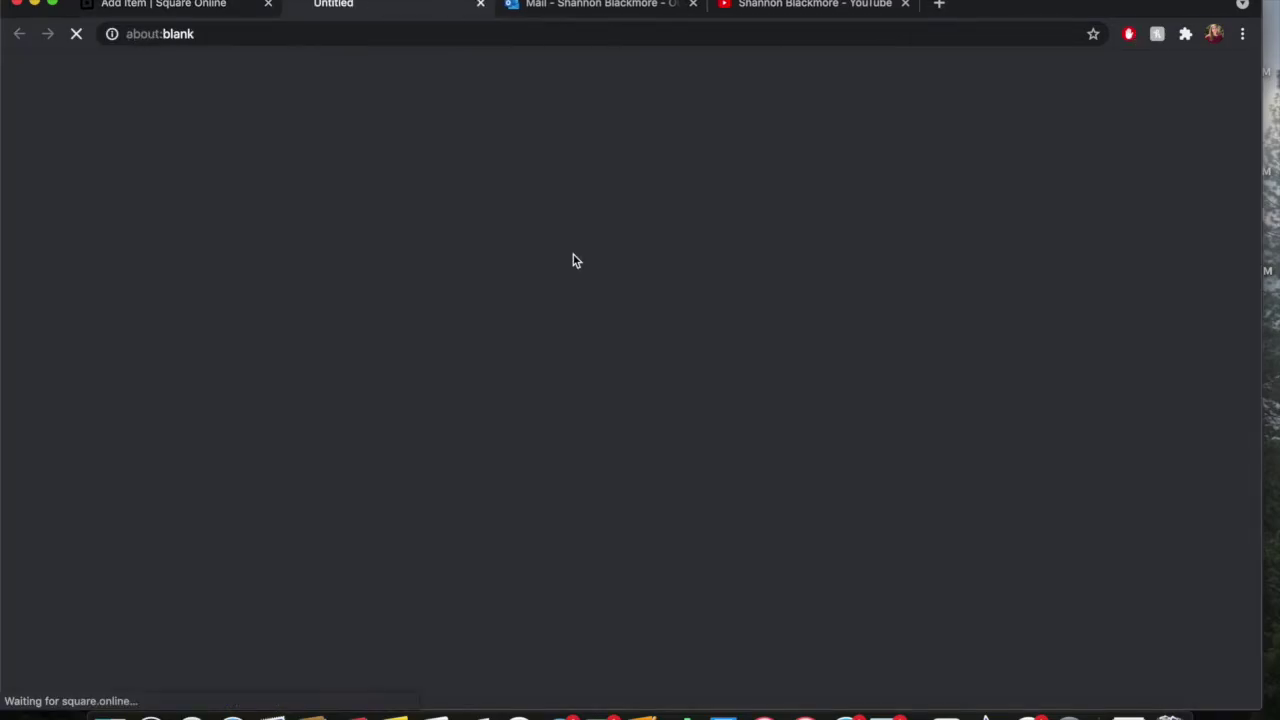
left_click(480, 6)
key("Escape")
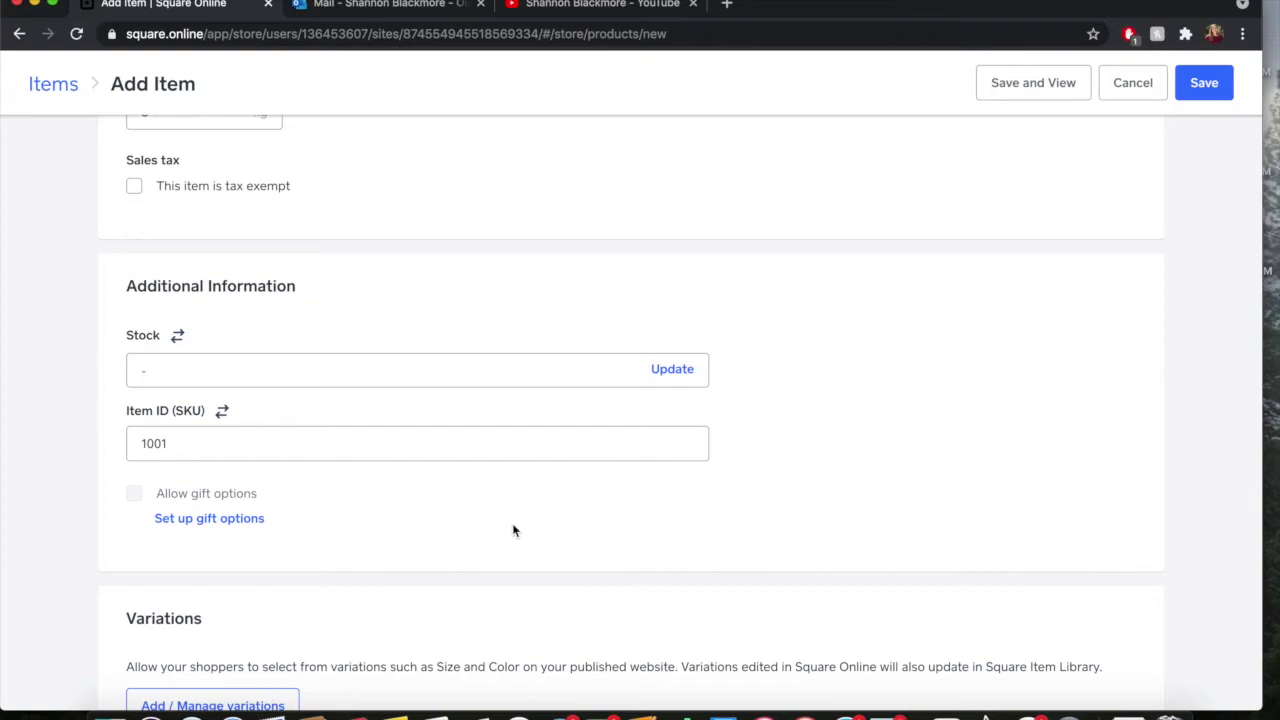
Add a second variation named Potato Type to the item.
scroll(505, 515, "down", 5)
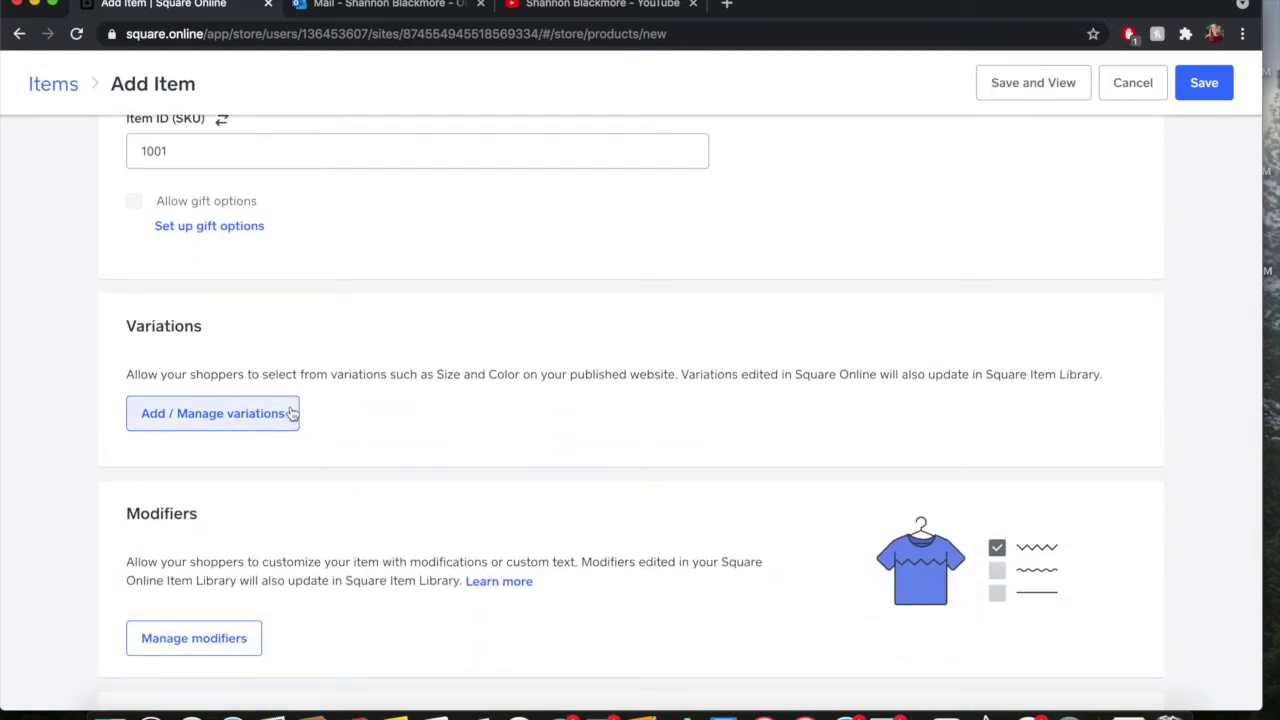
left_click(281, 419)
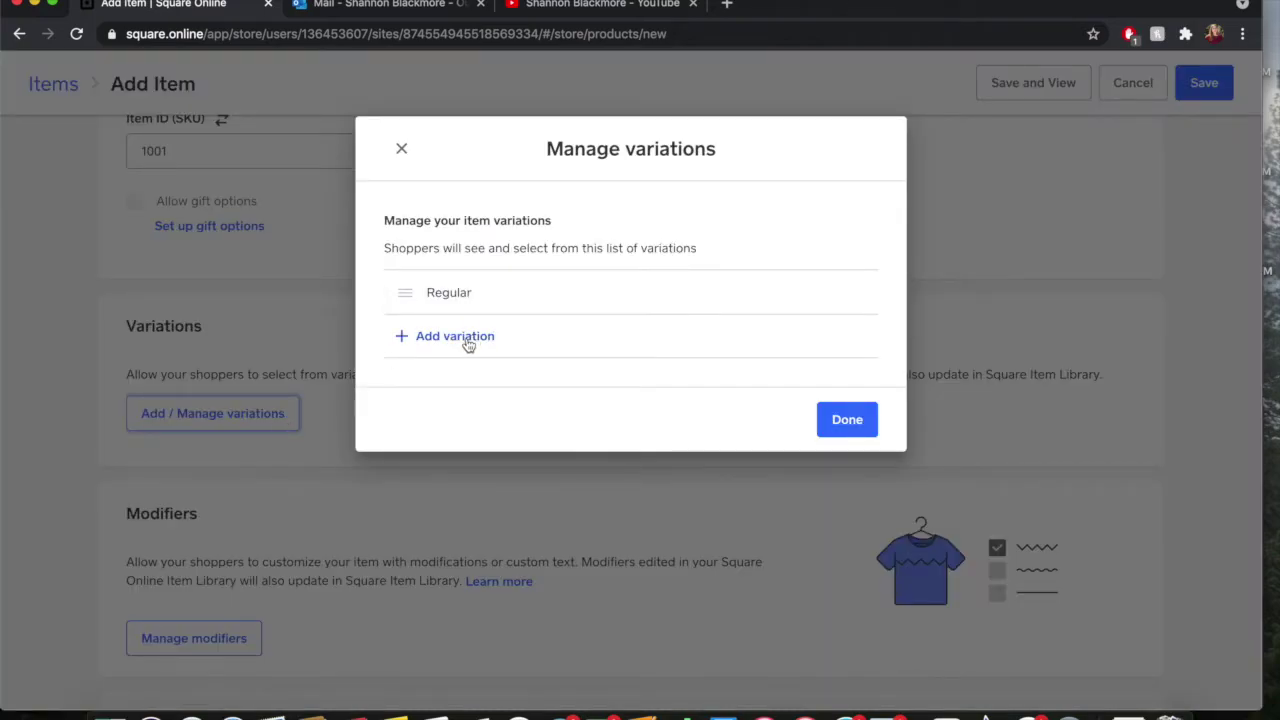
left_click(468, 342)
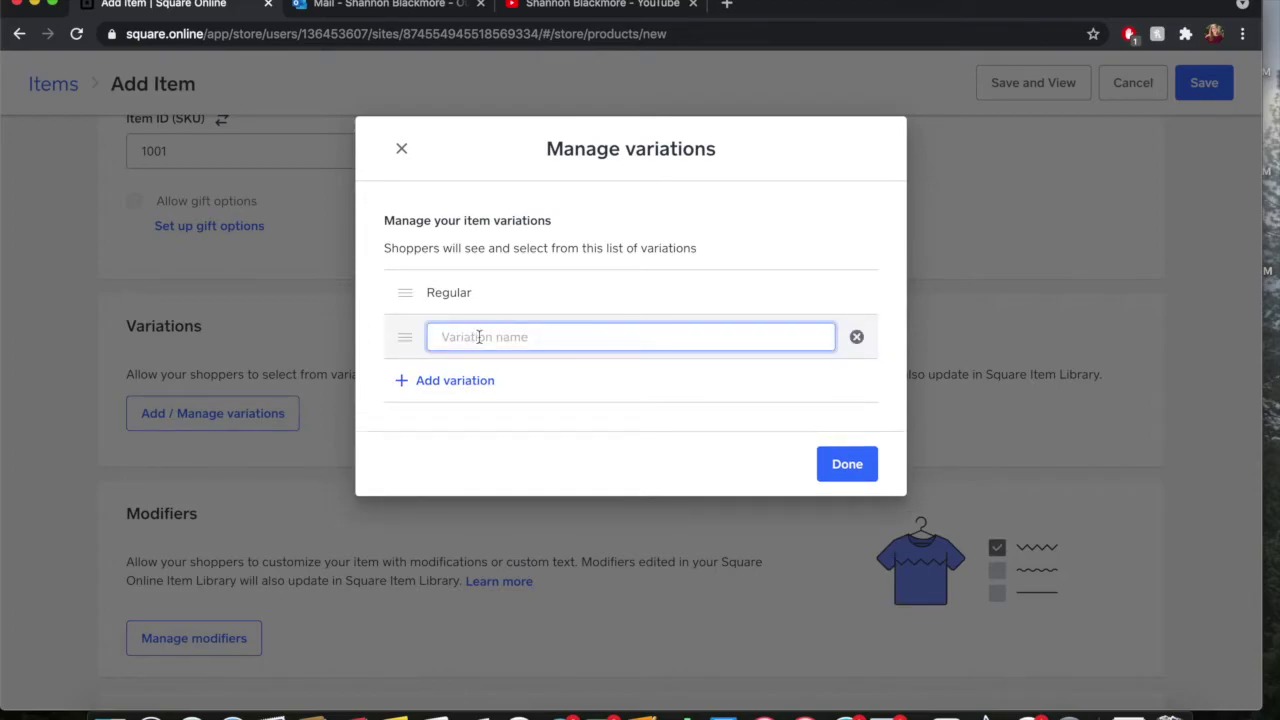
type("Potato Type")
left_click(845, 465)
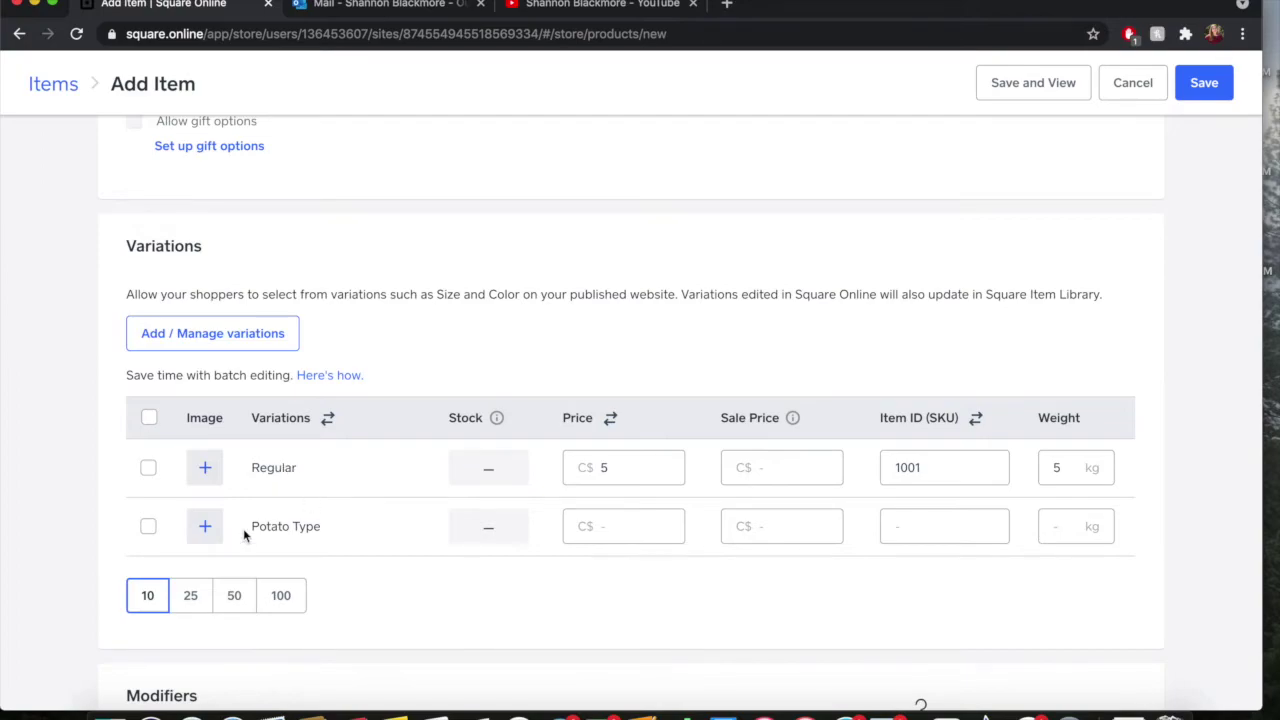
Rename the Potato Type variation as Yellow Potato and the Regular variation as Brown Potato.
left_click(297, 530)
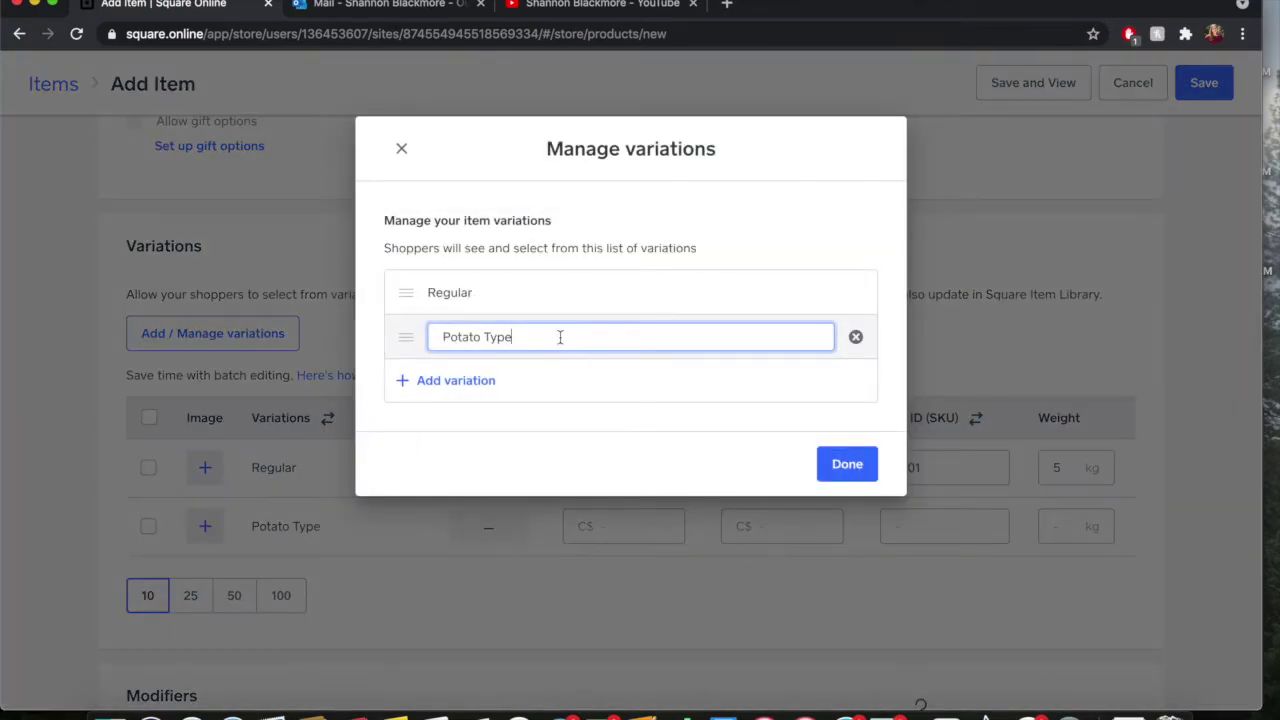
key("shift+alt+Left")
key("shift+alt+Left")
type("Yellow Potato")
left_click(536, 292)
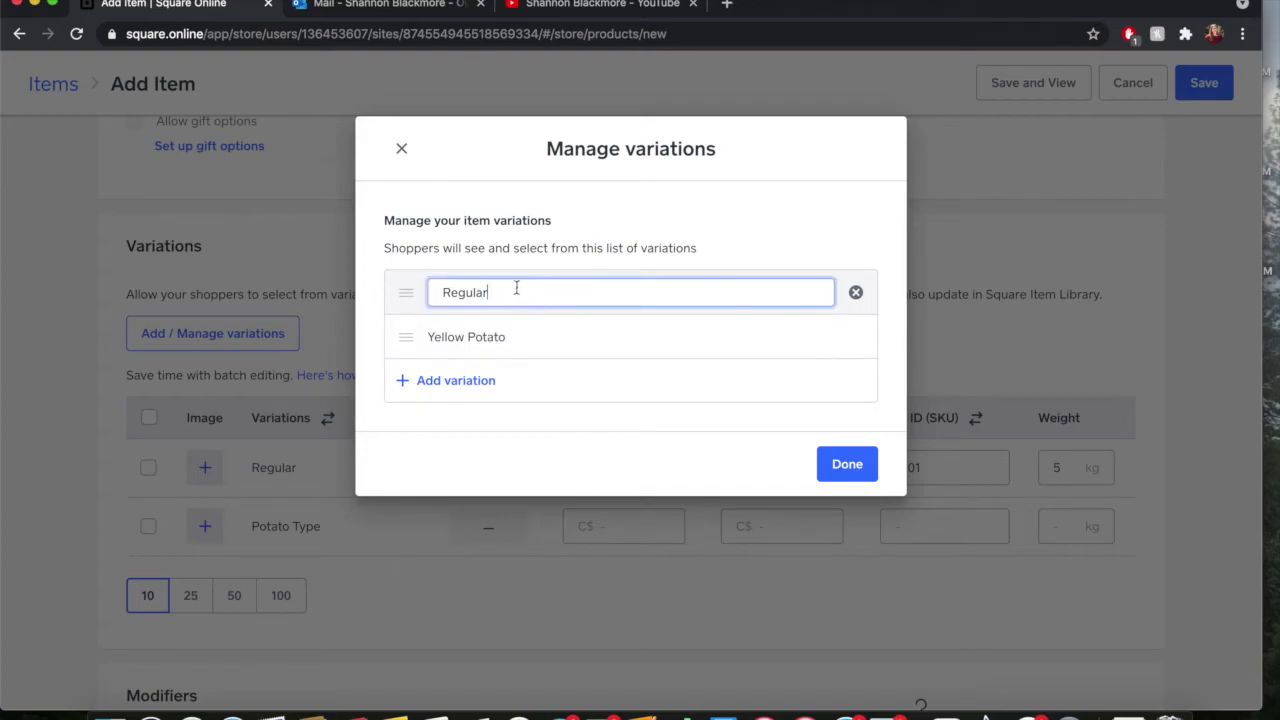
key("shift+alt+Left")
type("Brown Potato")
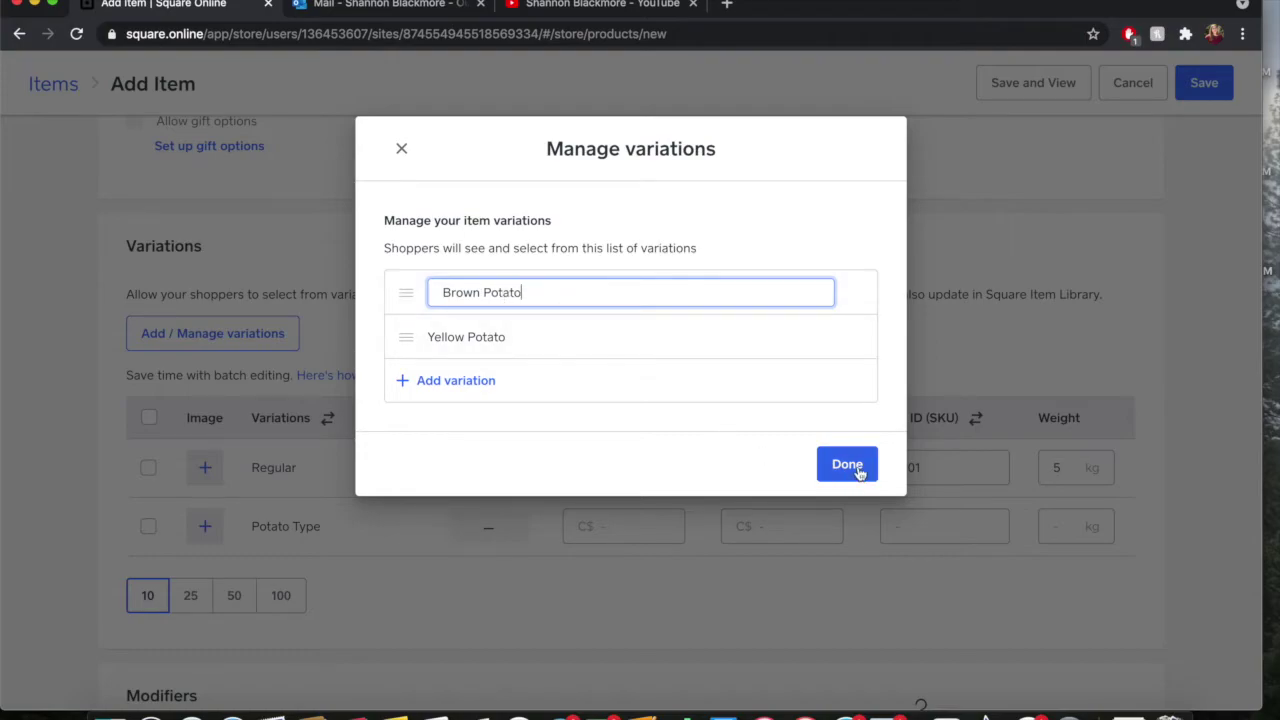
left_click(857, 470)
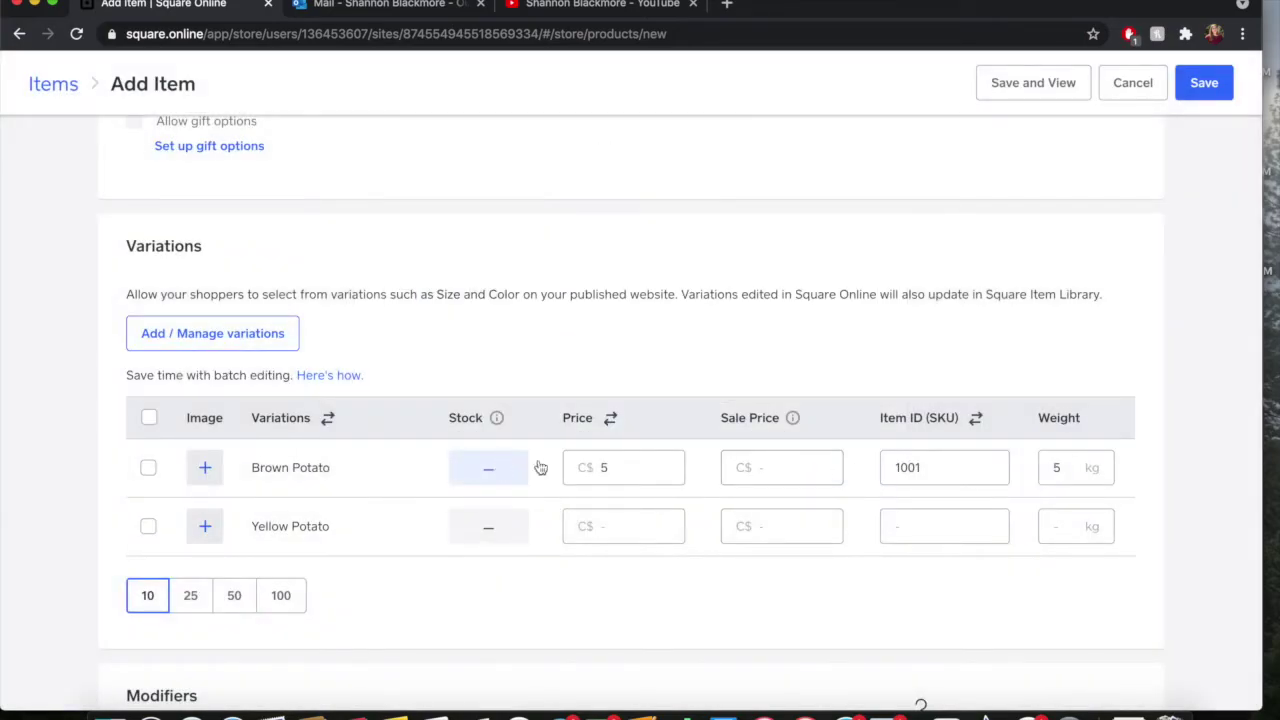
Give the Yellow Potato variation a price of C$5, SKU 1002 and a weight of 5 kg.
left_click(640, 521)
type("5")
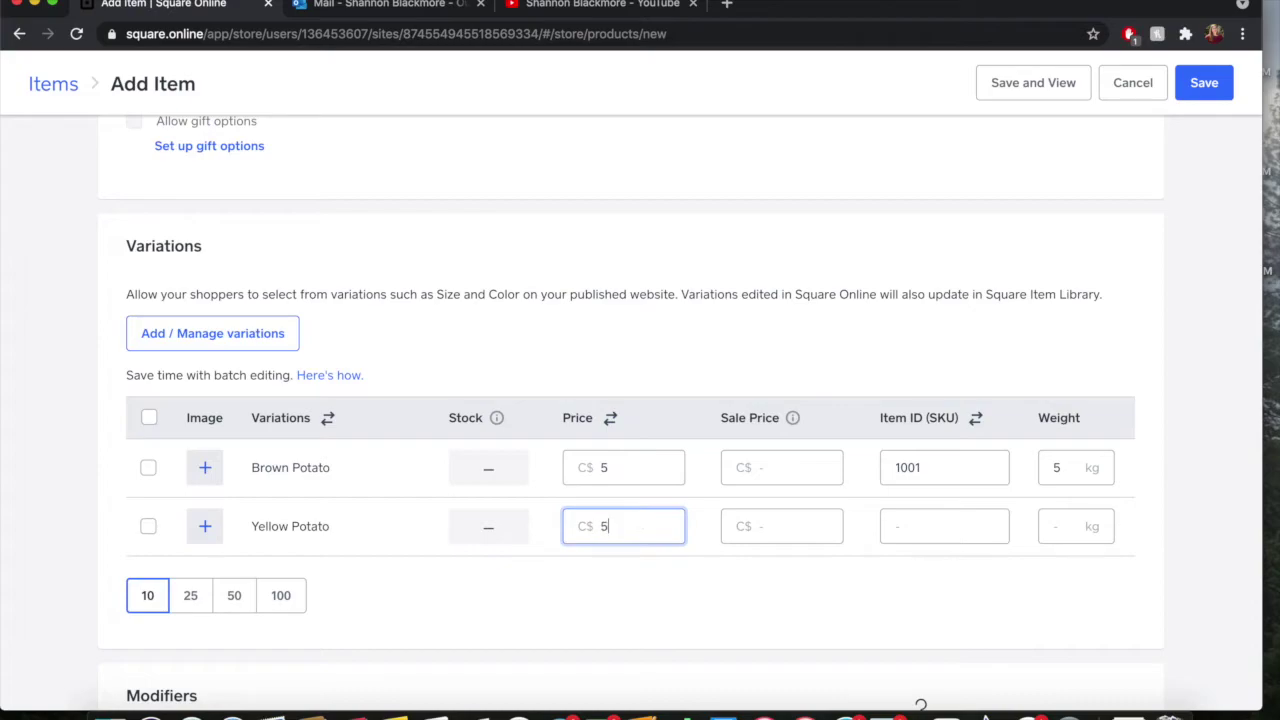
left_click(958, 527)
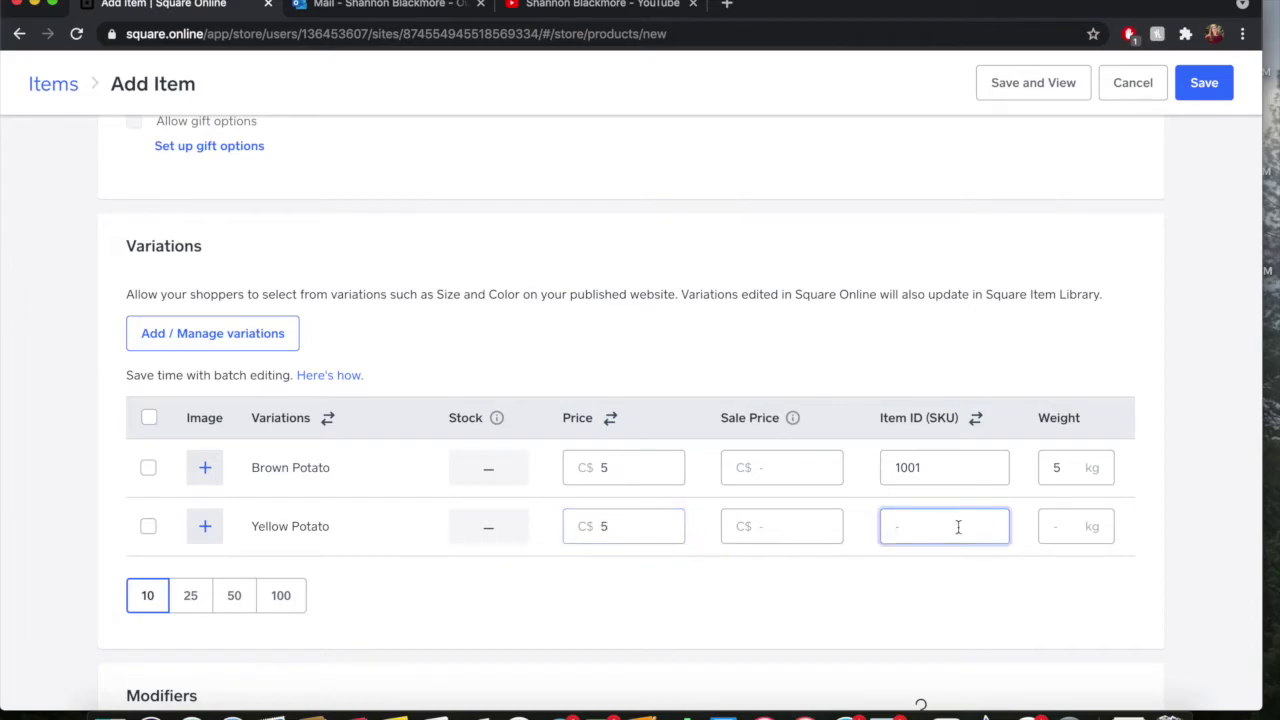
type("1002")
left_click(1055, 517)
type("5")
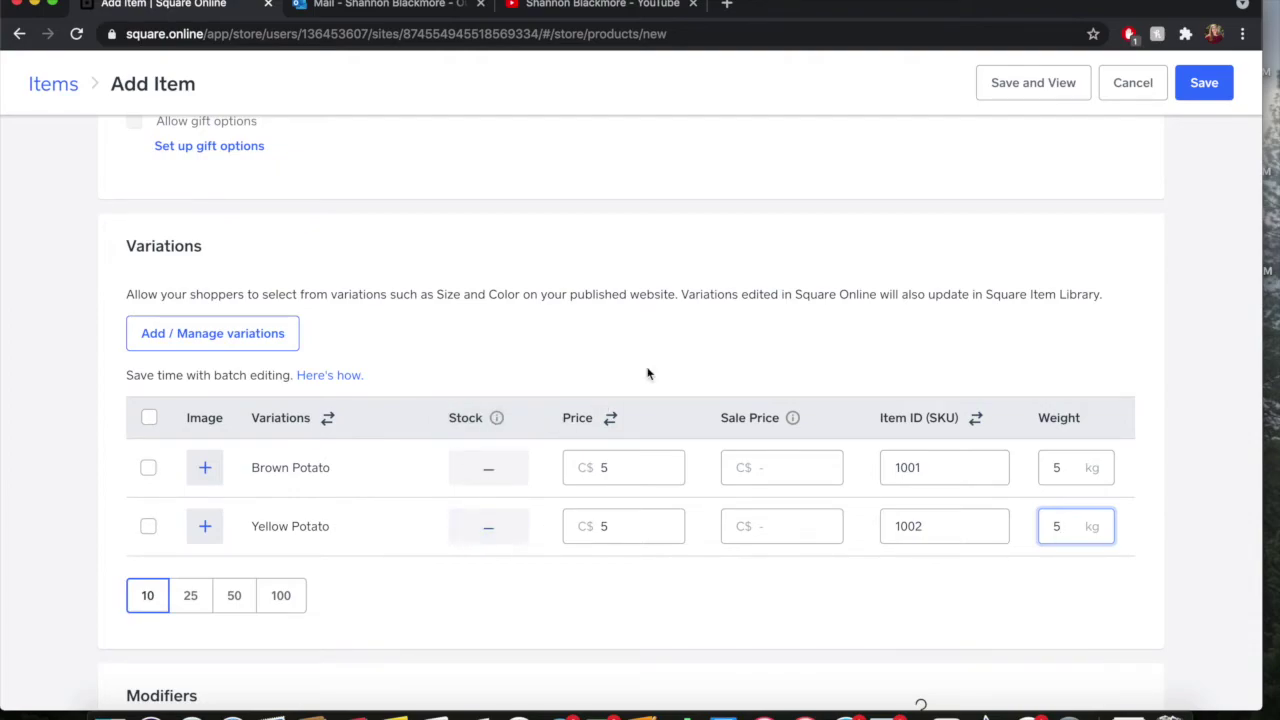
Set the Yellow Potato variation's price to C$10 and save the item.
scroll(648, 371, "down", 3)
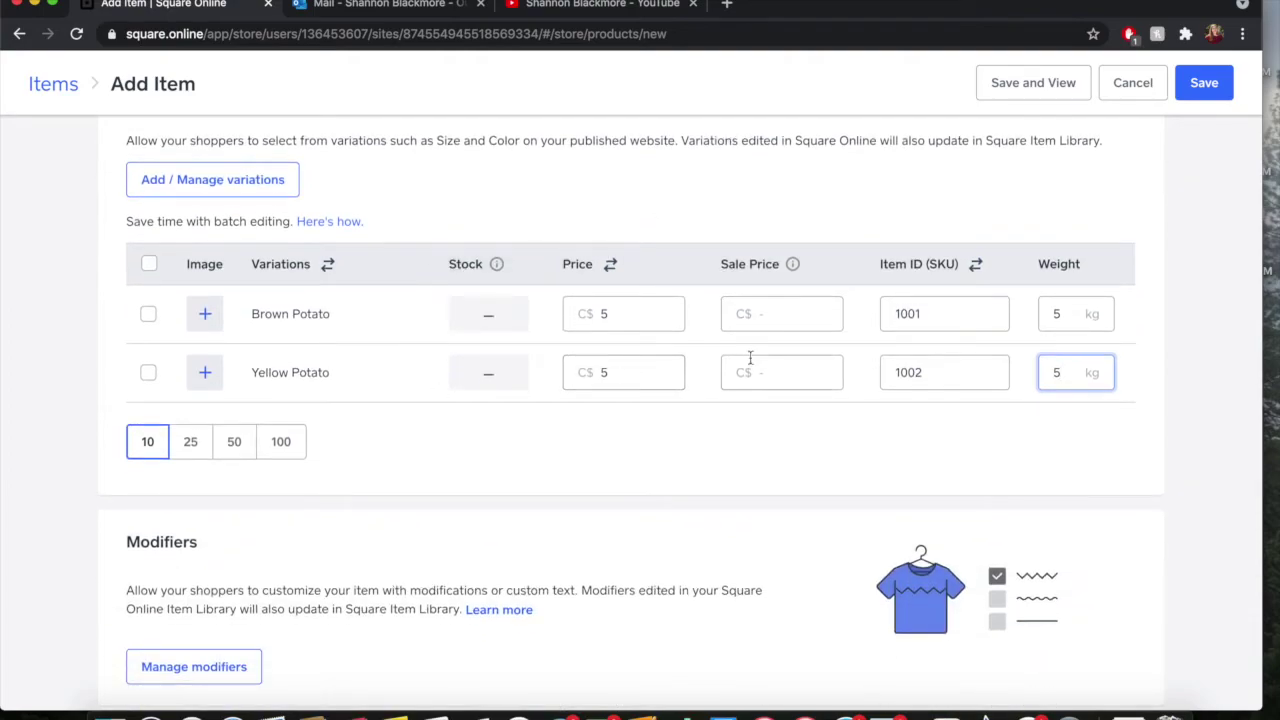
left_click(652, 372)
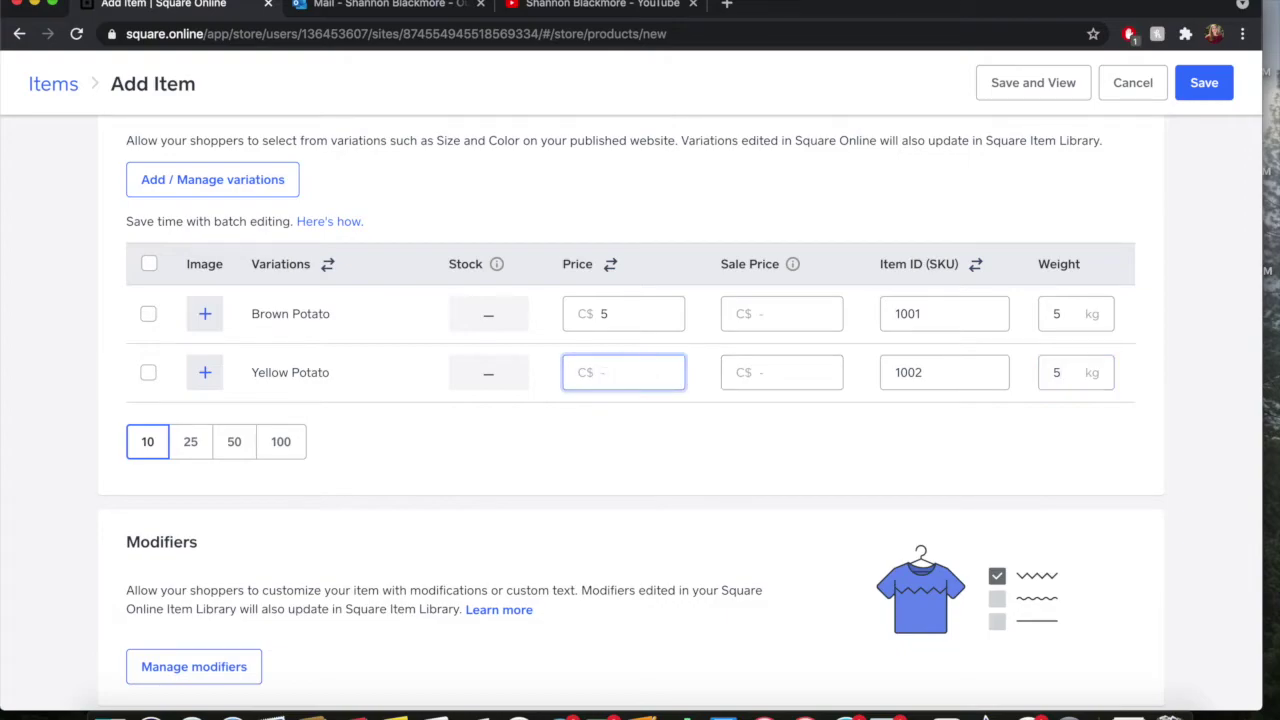
left_click(718, 437)
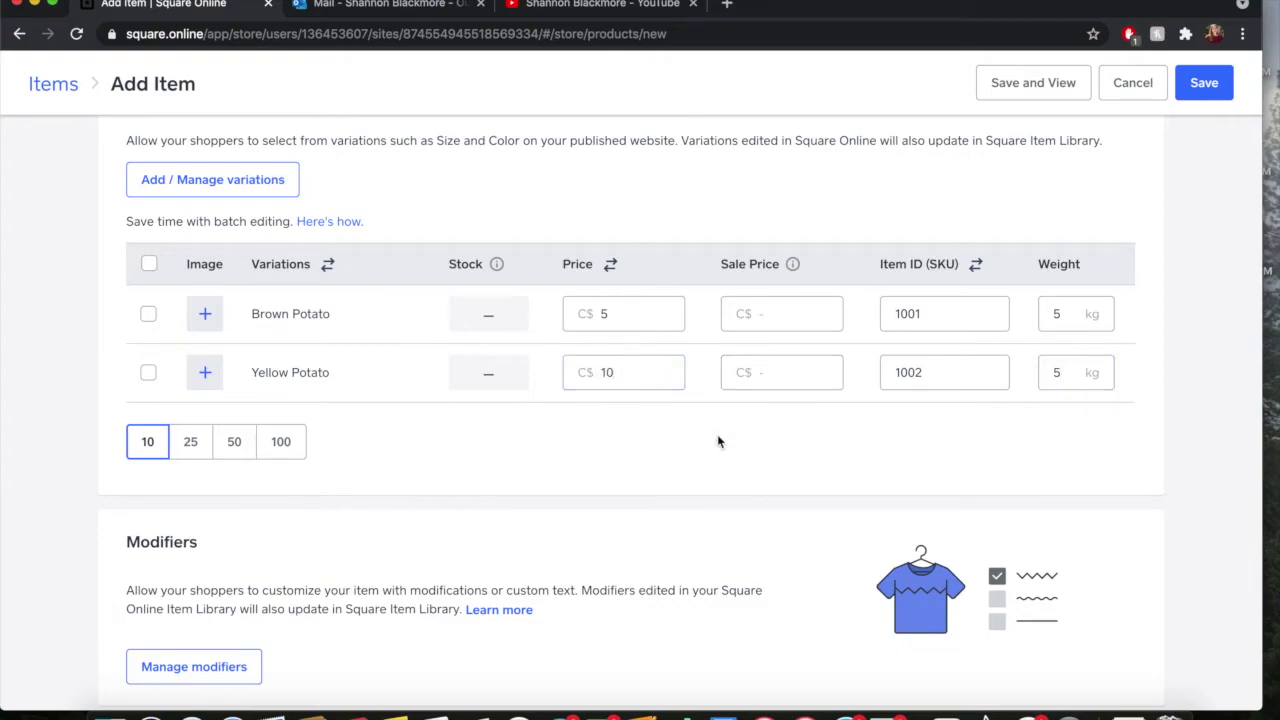
scroll(606, 370, "down", 3)
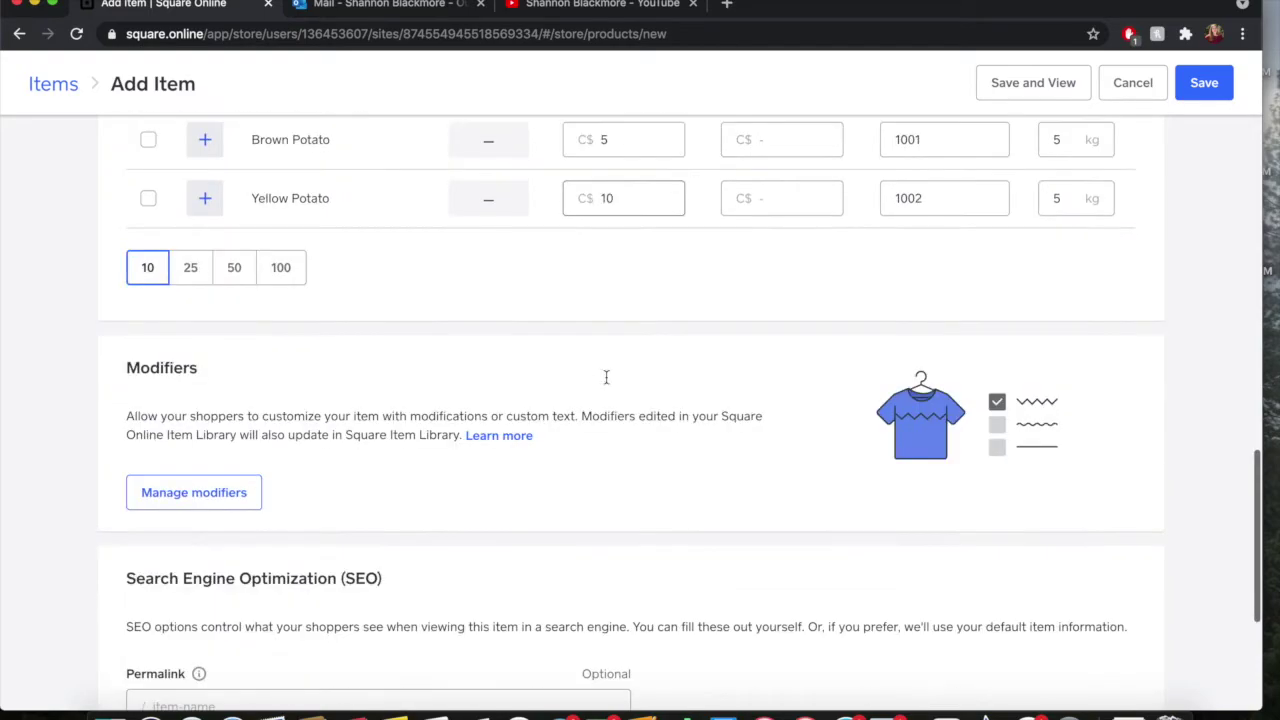
scroll(606, 374, "up", 2)
left_click(1200, 86)
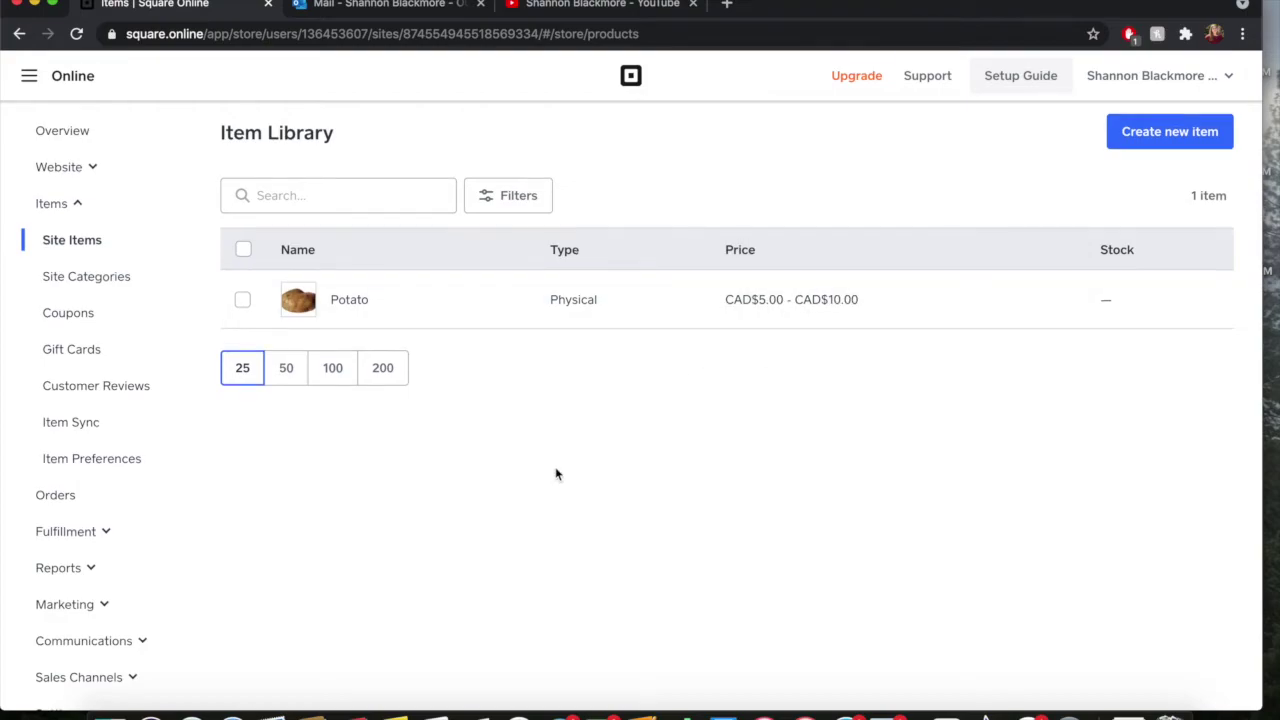
Reopen the Potato item for editing and open the management of its modifiers.
left_click(360, 277)
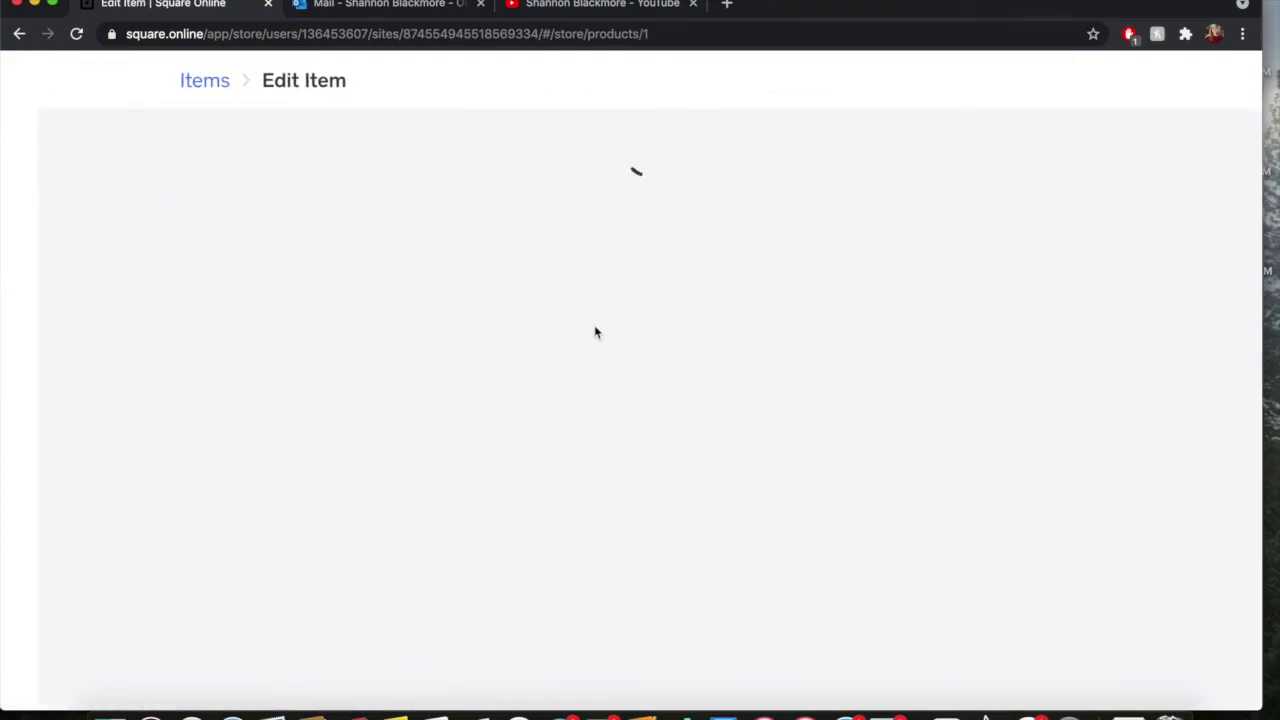
scroll(581, 445, "down", 5)
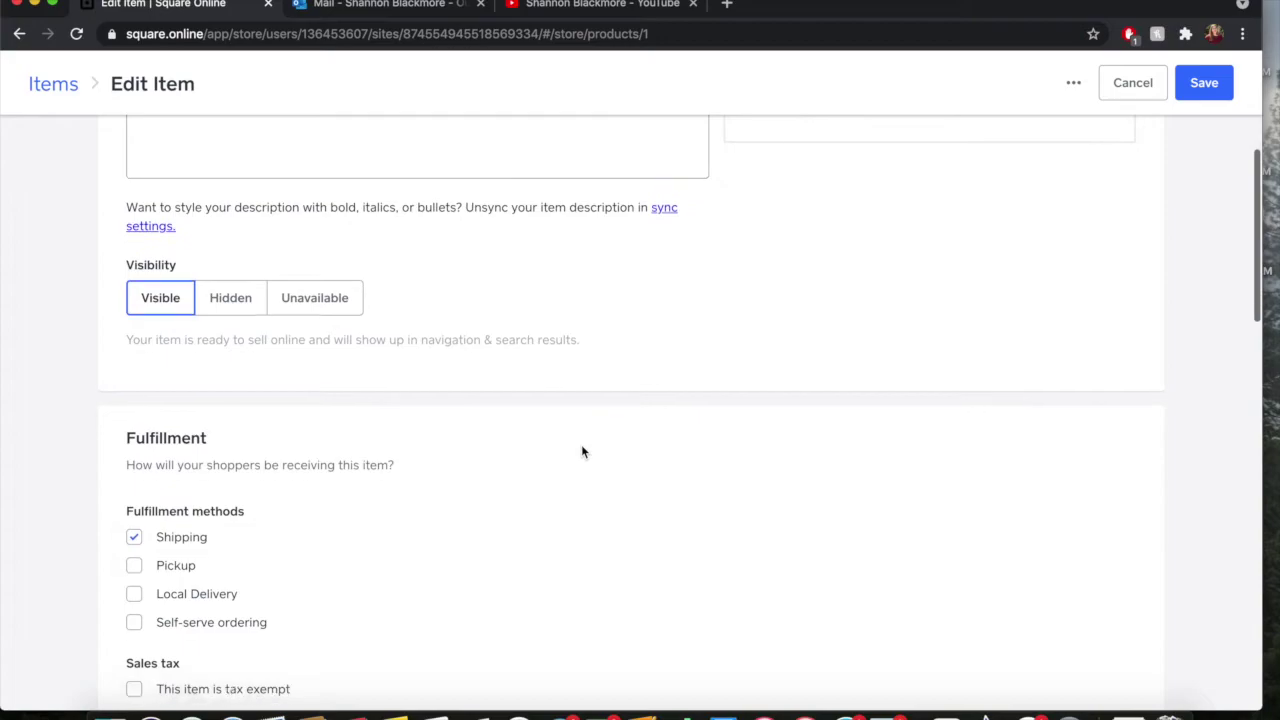
scroll(582, 450, "down", 6)
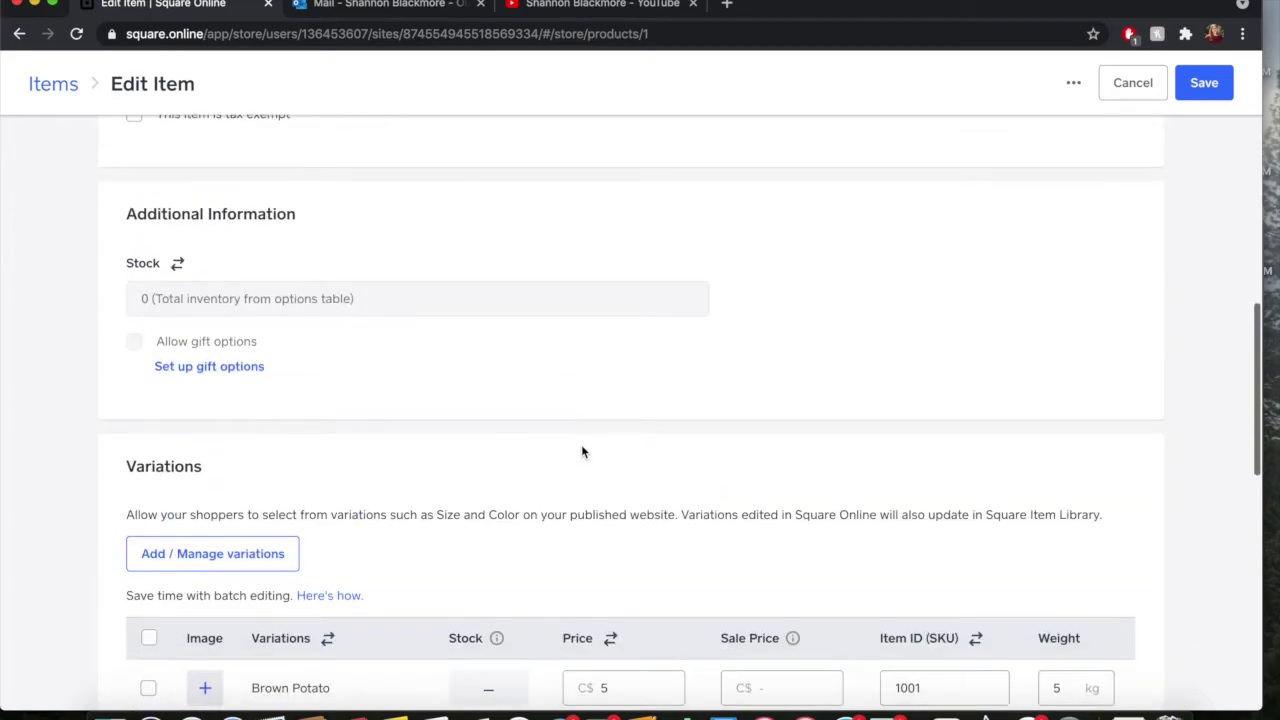
scroll(582, 452, "down", 3)
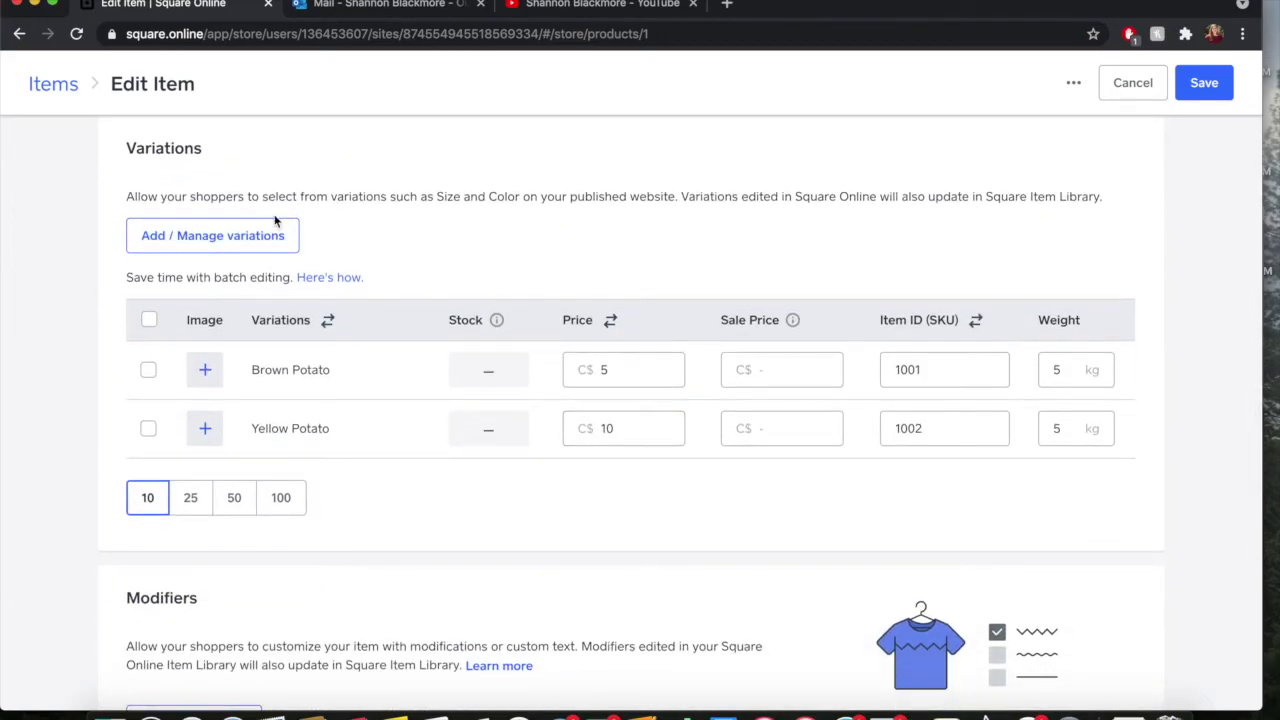
scroll(503, 497, "down", 1)
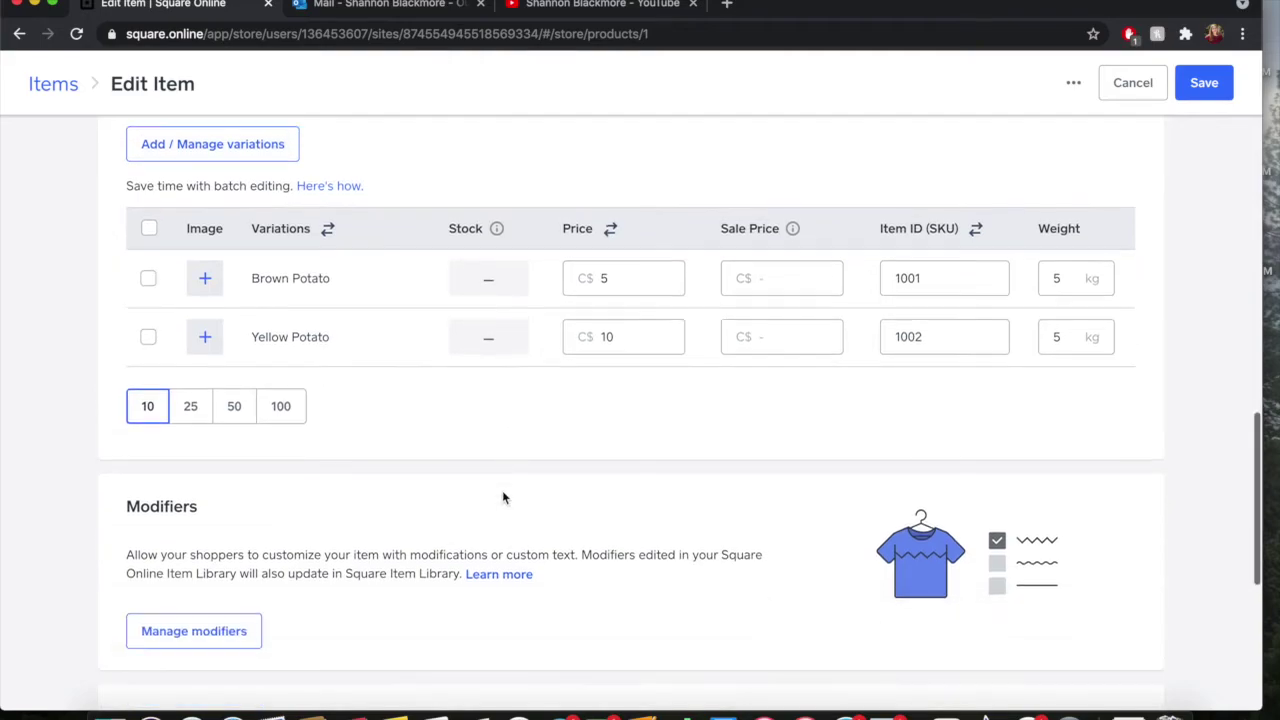
scroll(503, 497, "down", 3)
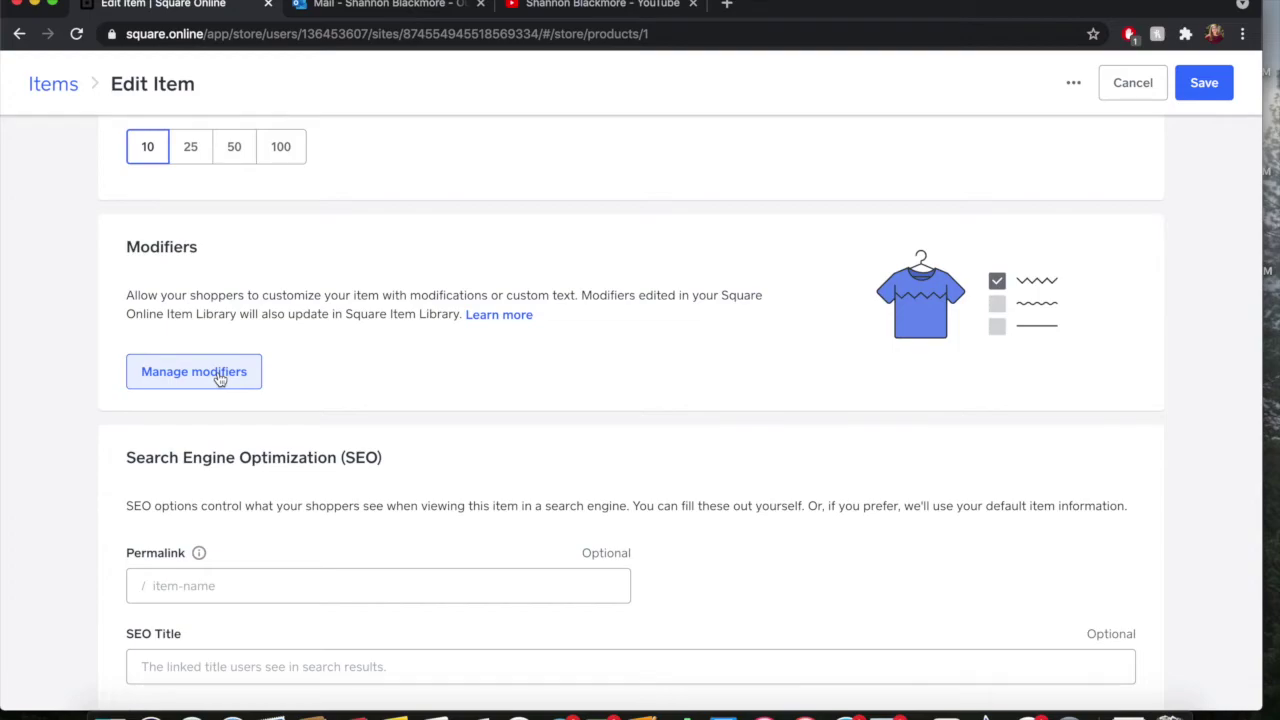
left_click(220, 379)
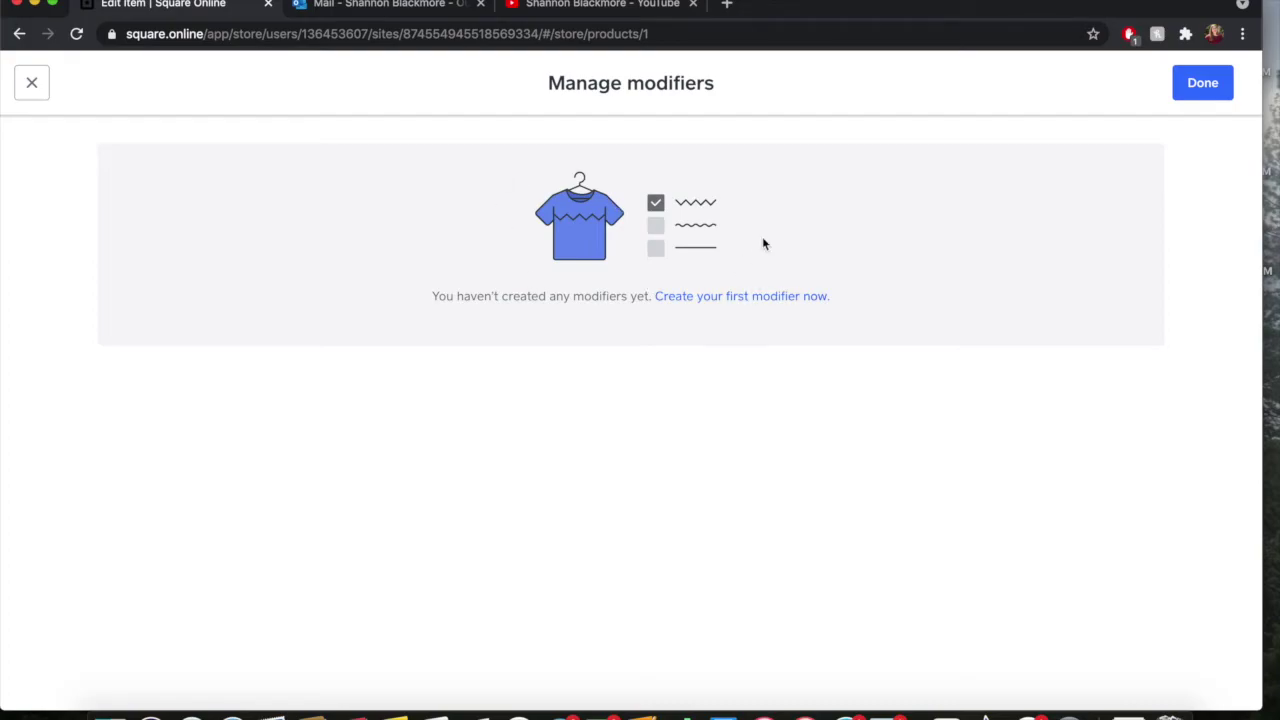
Create a text box modifier labelled Engrave Your Potato and apply it to the item.
left_click(764, 299)
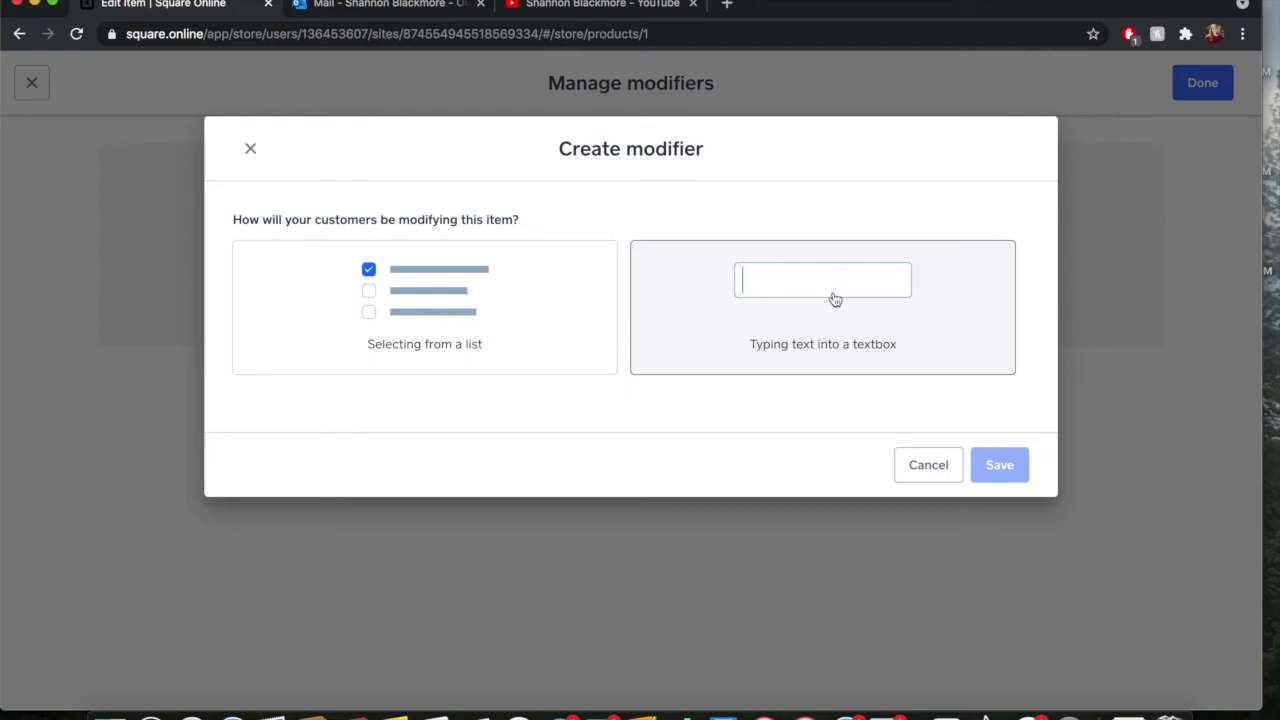
left_click(834, 298)
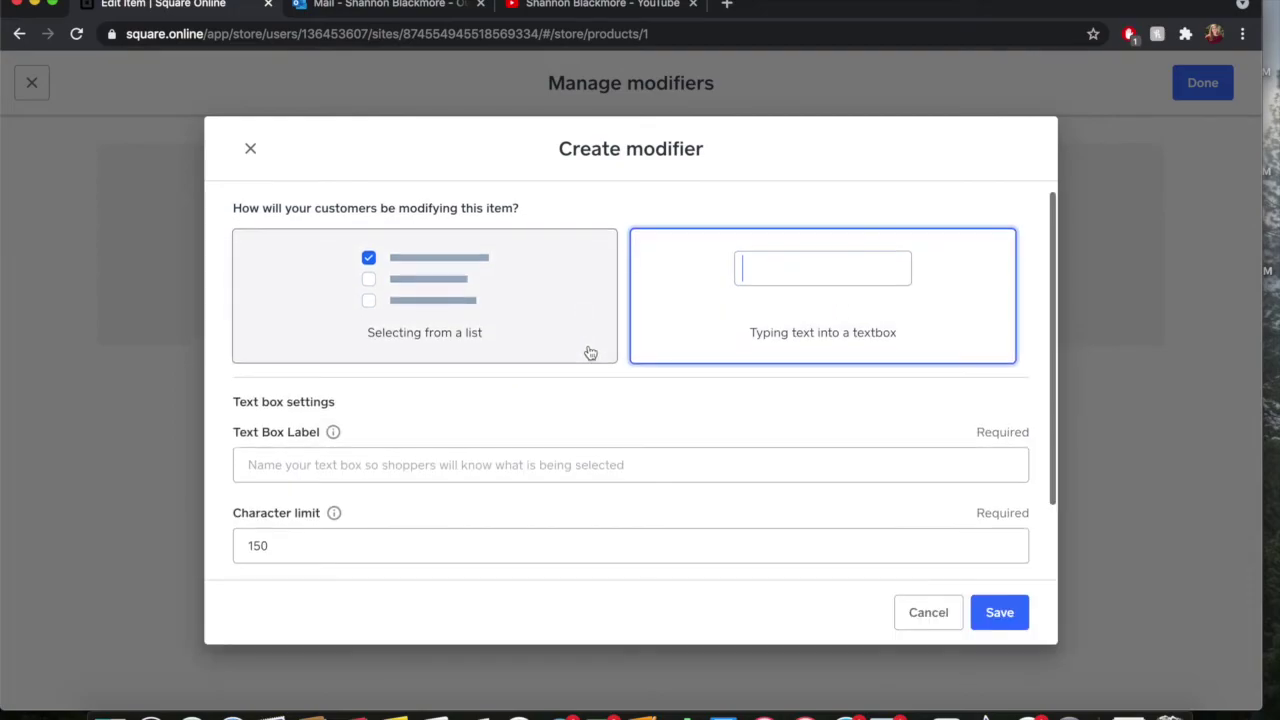
scroll(588, 345, "down", 3)
left_click(490, 373)
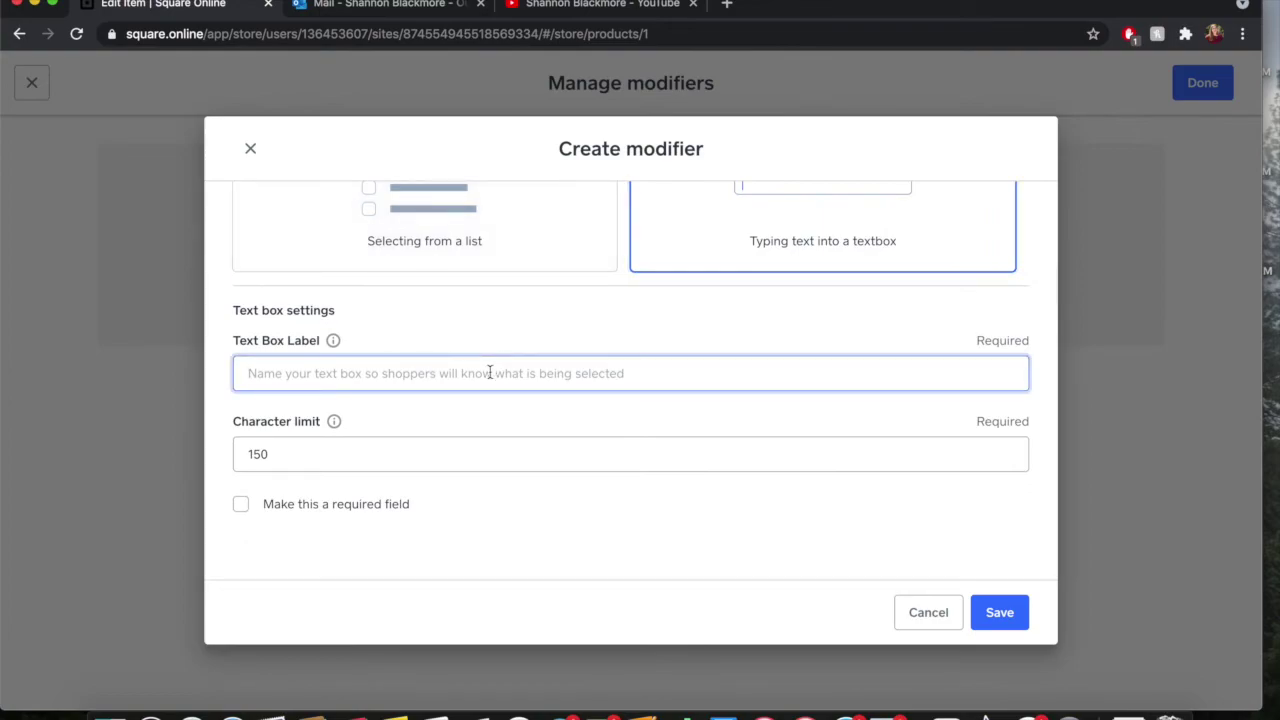
type("Engrave Your Potato")
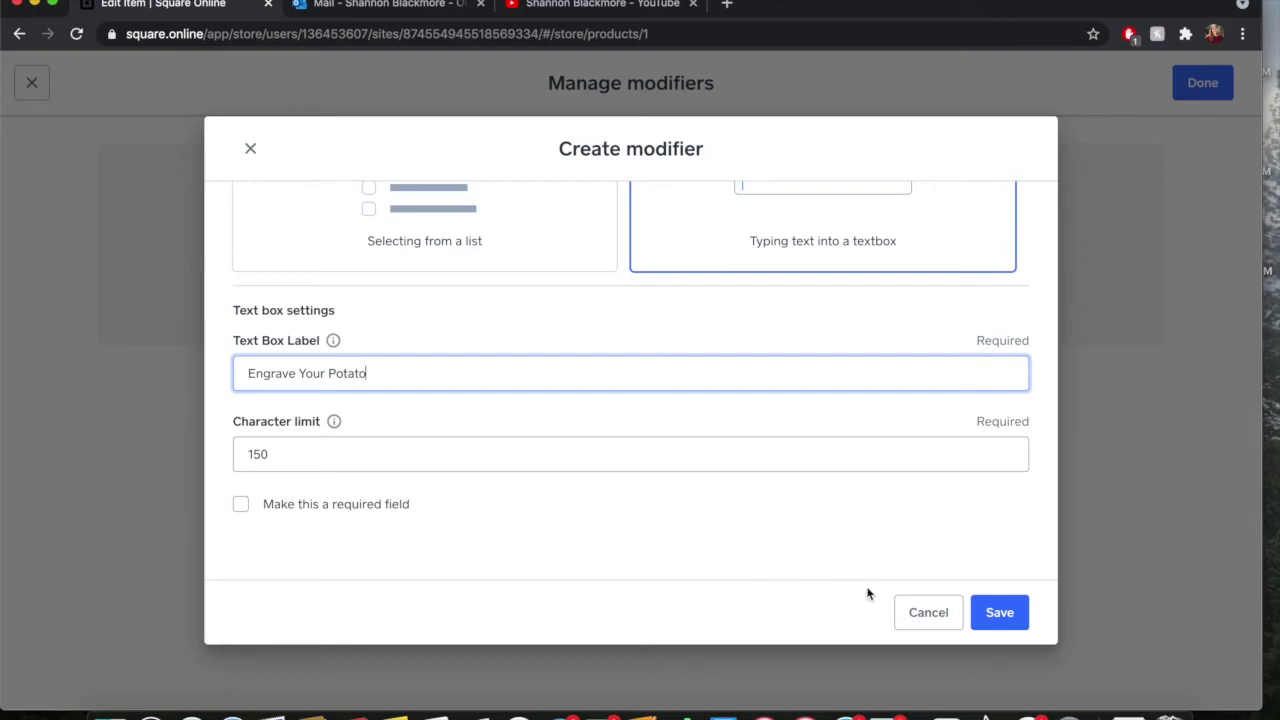
left_click(1000, 613)
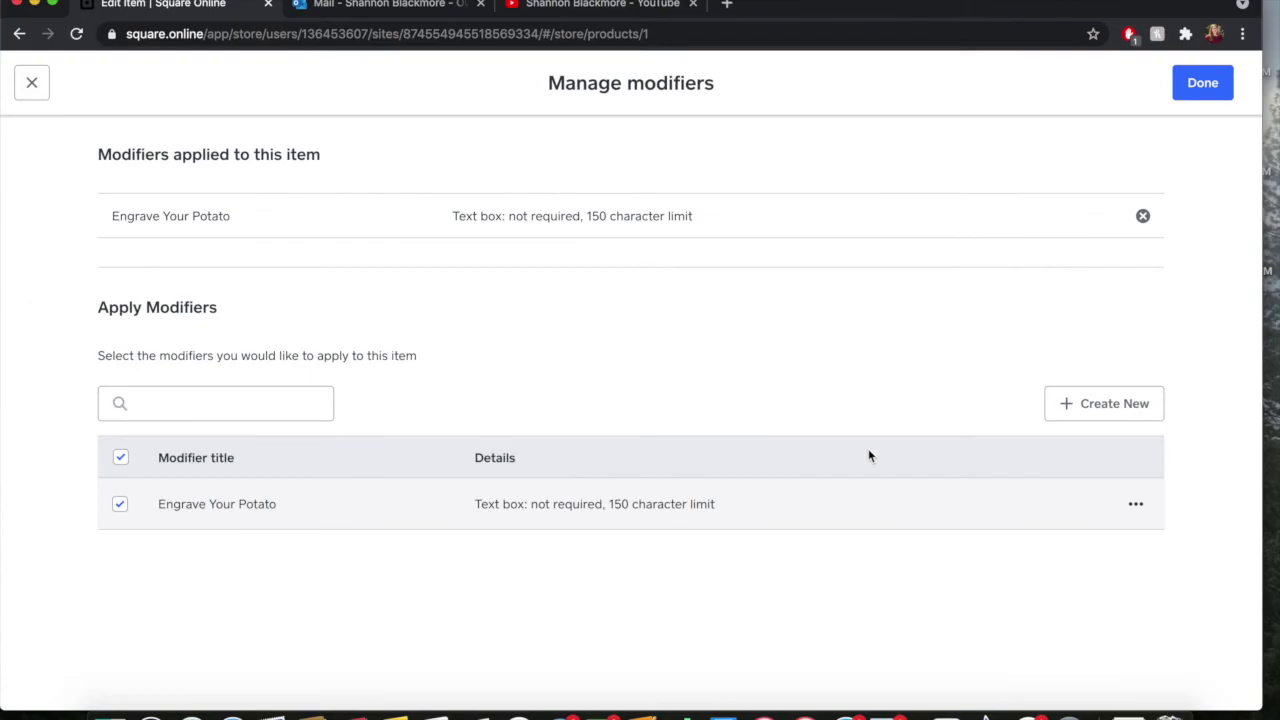
left_click(1202, 83)
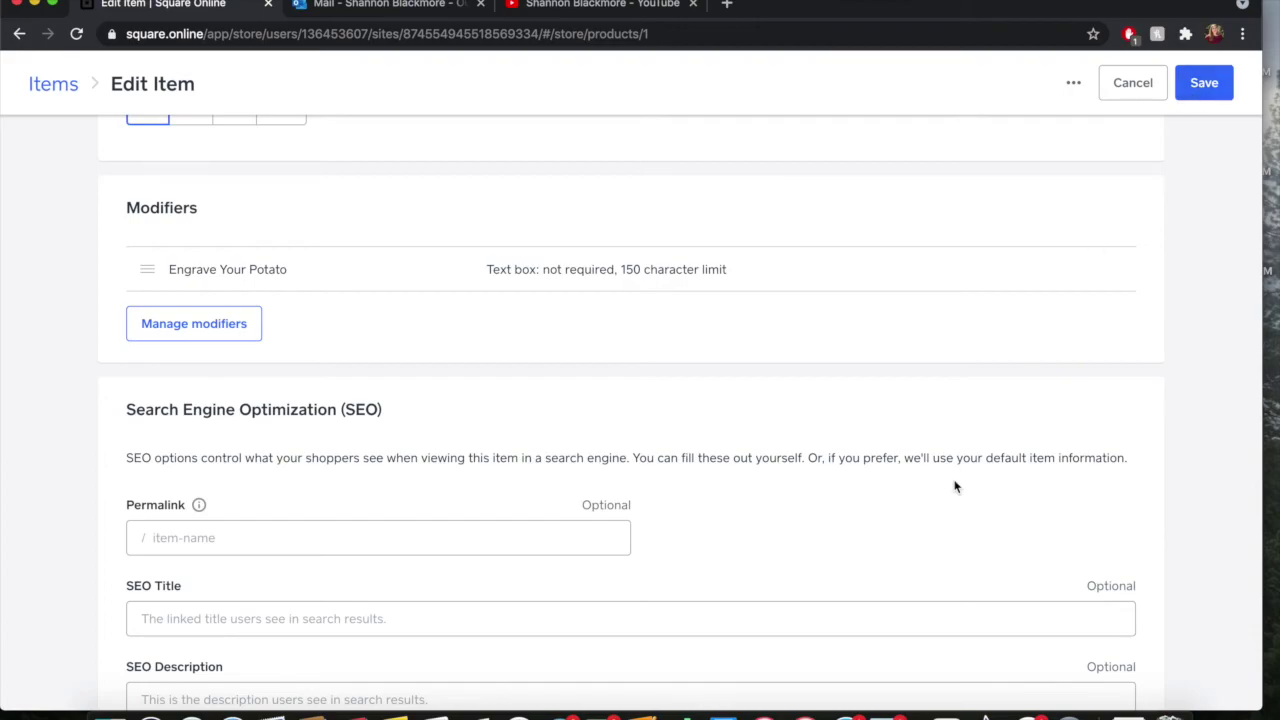
Save the Potato item's changes and open the stock update for the Brown Potato variation.
scroll(954, 486, "up", 15)
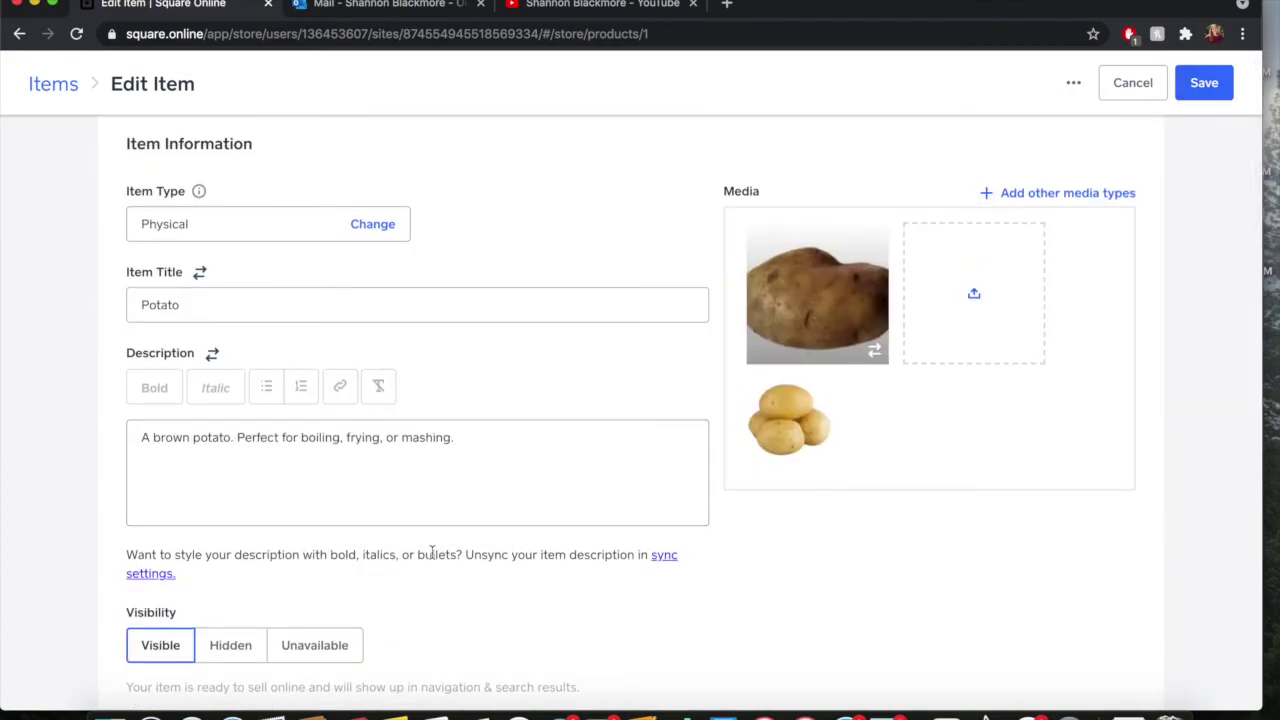
scroll(432, 550, "down", 10)
scroll(432, 558, "down", 4)
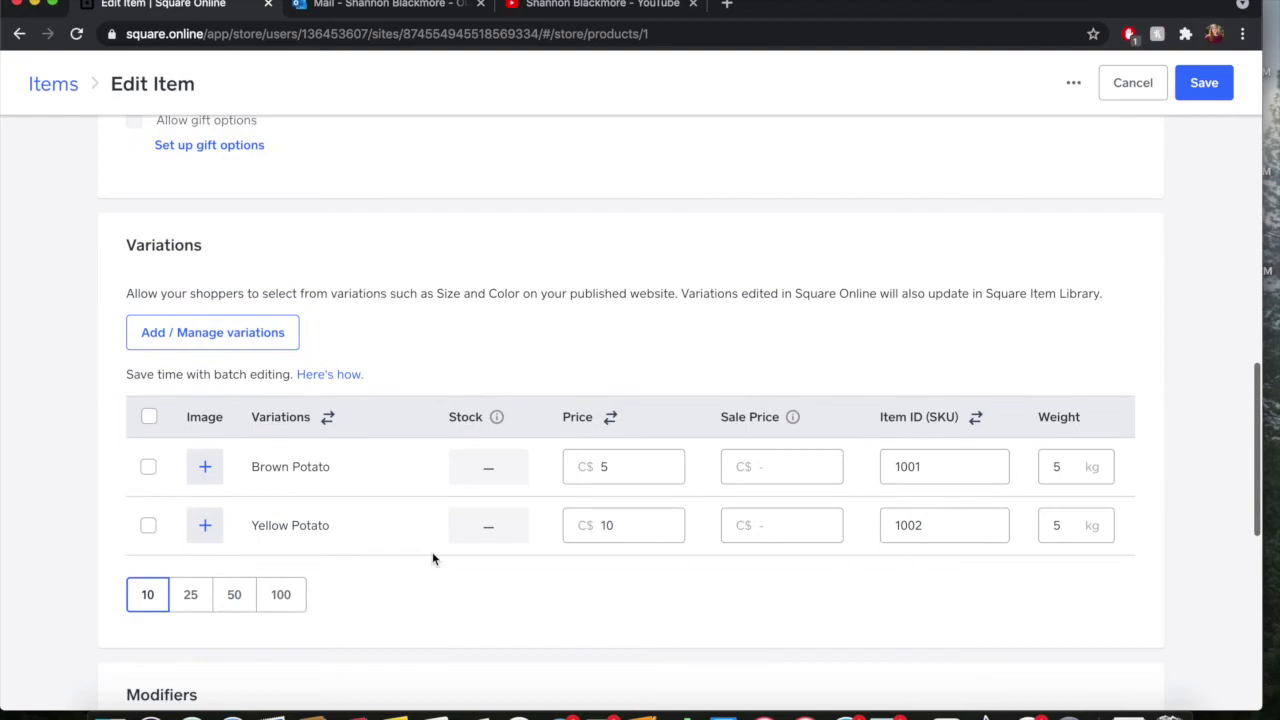
scroll(434, 557, "down", 2)
mouse_move(793, 370)
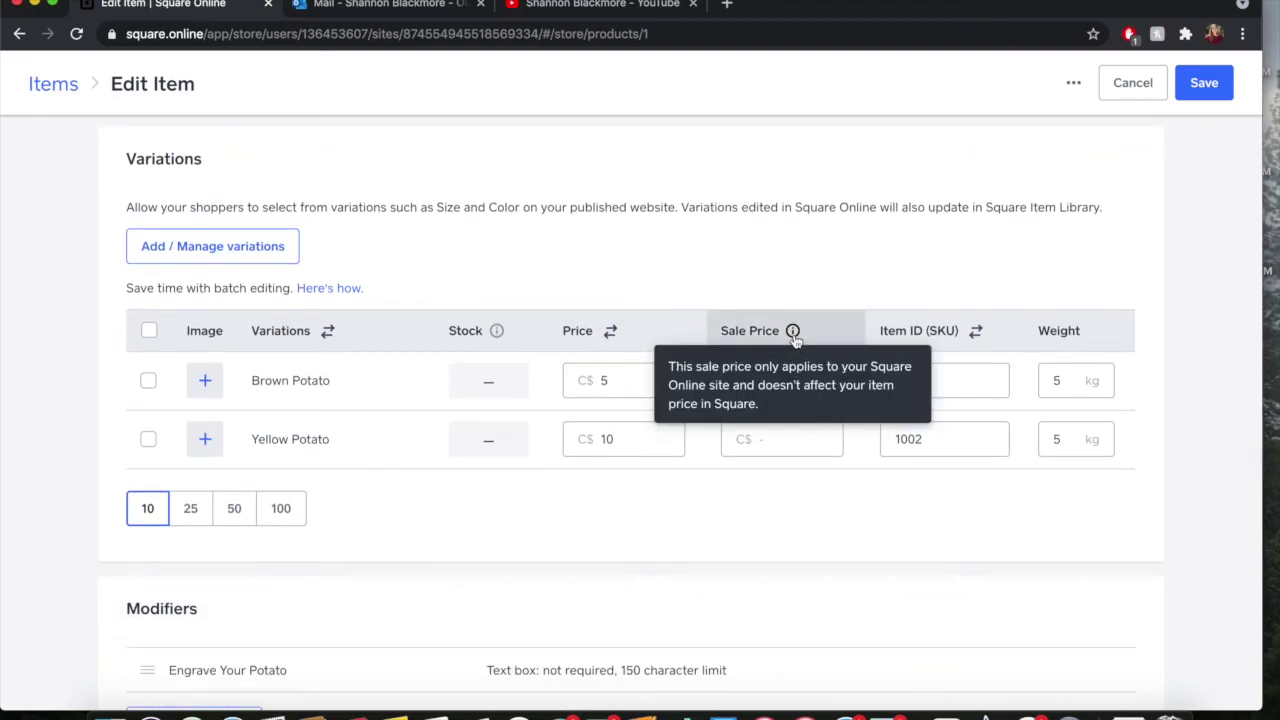
mouse_move(497, 335)
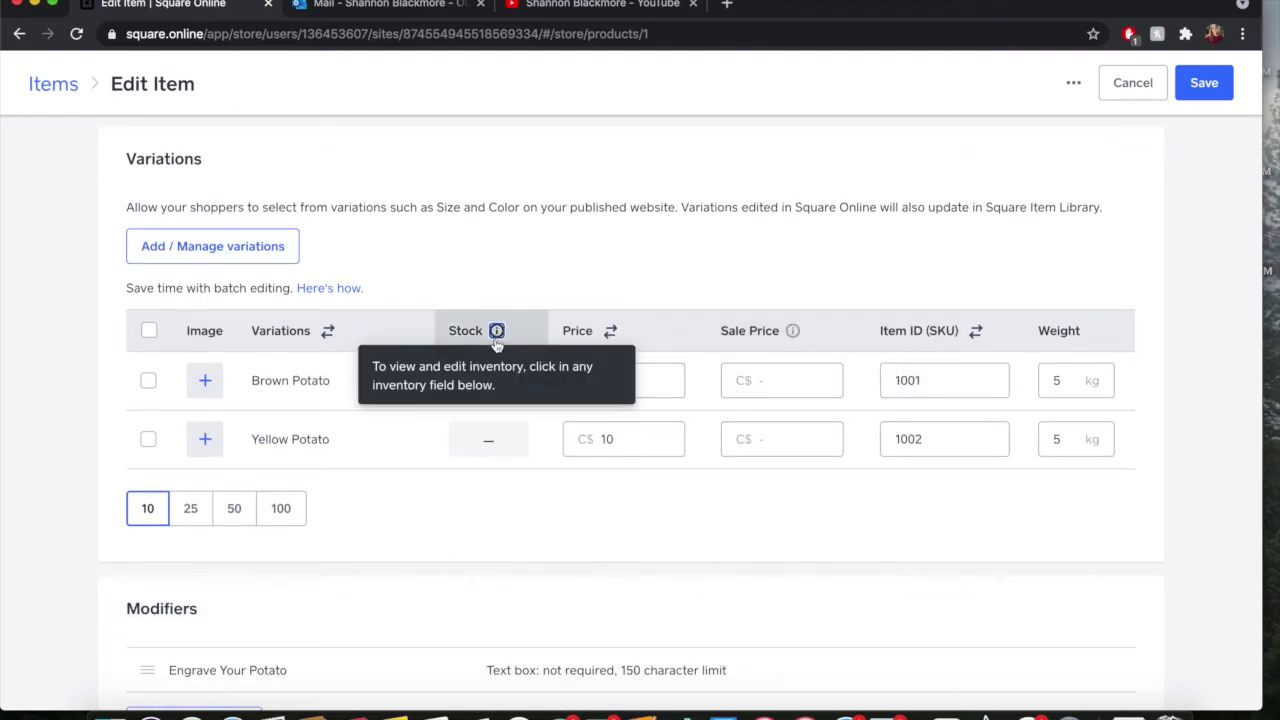
left_click(494, 379)
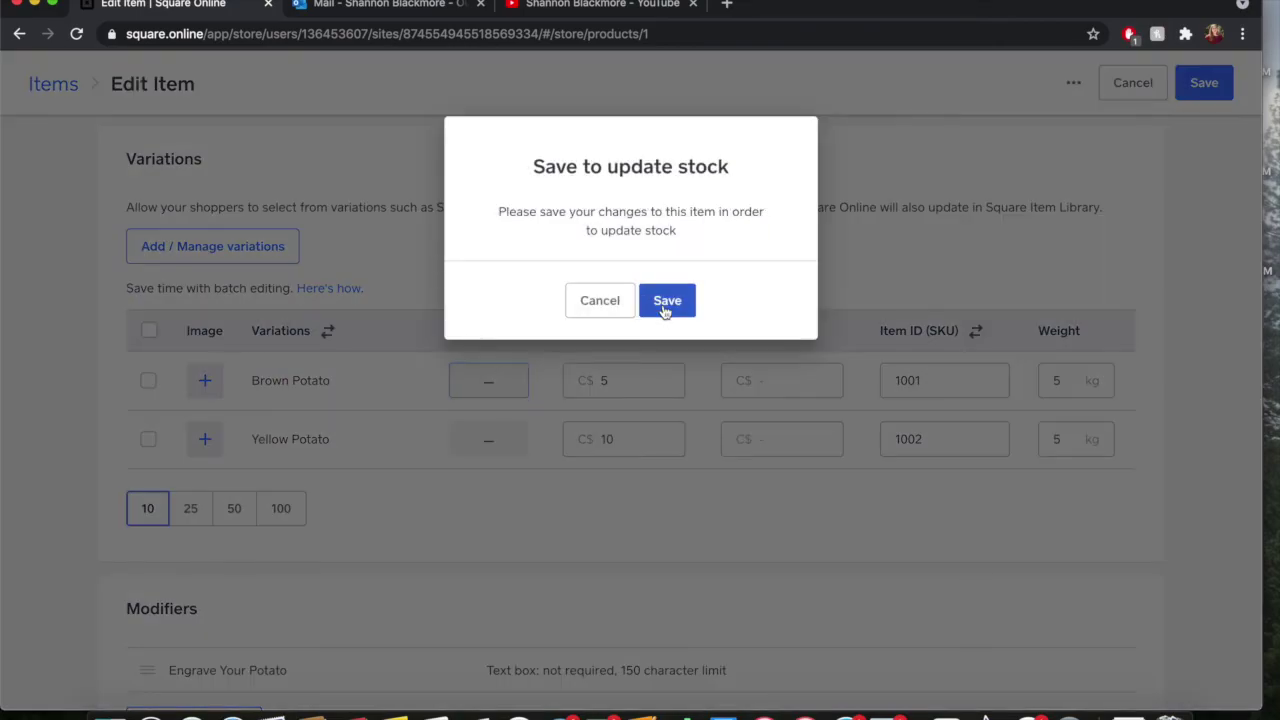
left_click(665, 306)
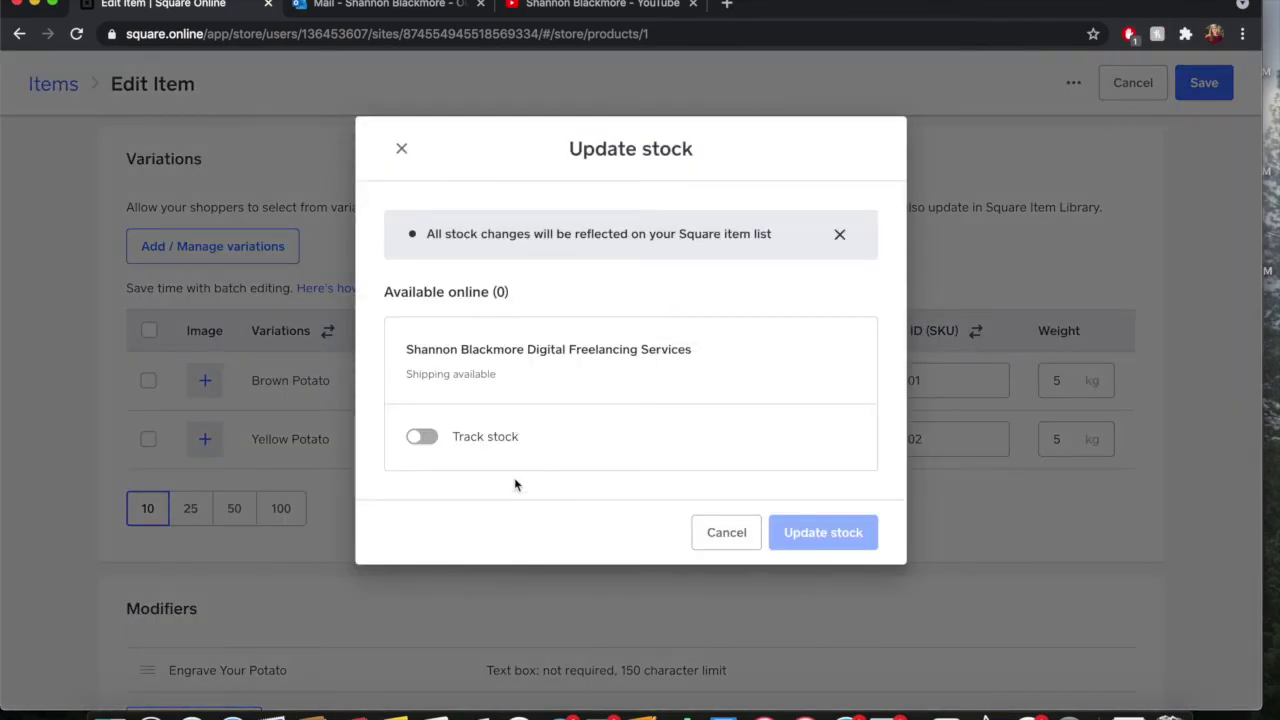
Turn on stock tracking for the Brown Potato variation with an inventory recount of 100, and save the item.
left_click(428, 440)
left_click(584, 473)
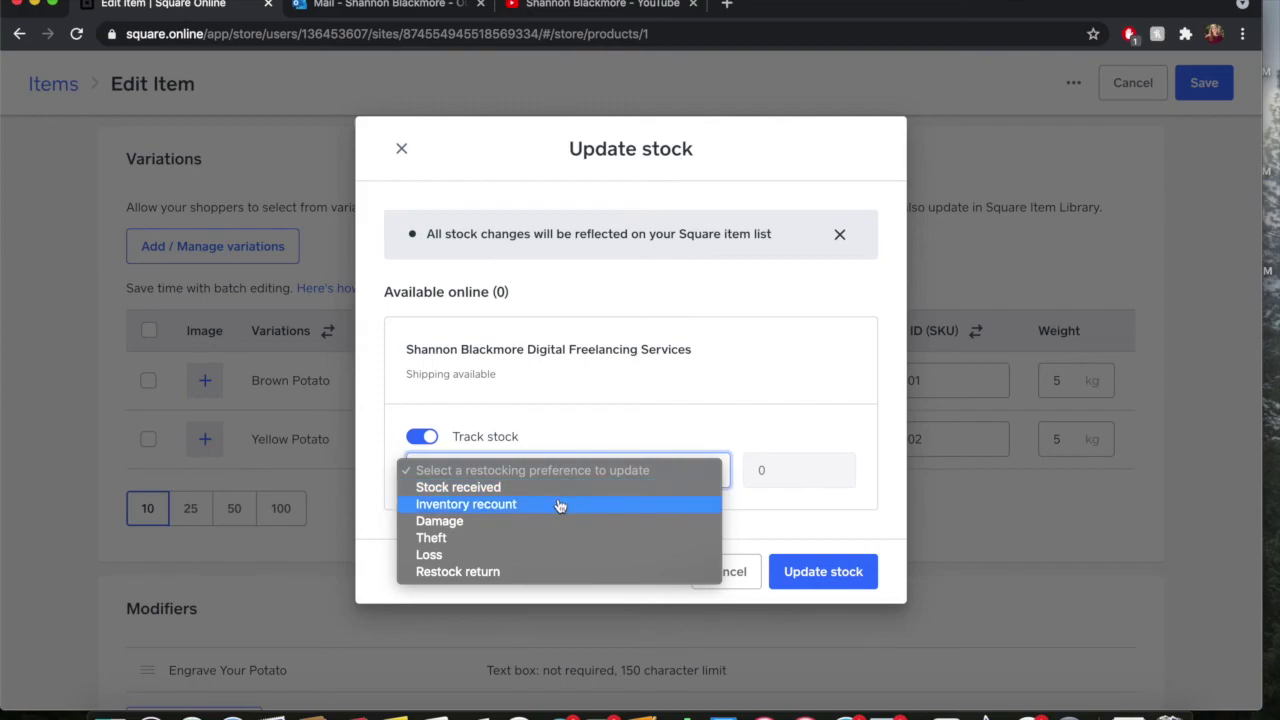
left_click(560, 505)
left_click(760, 467)
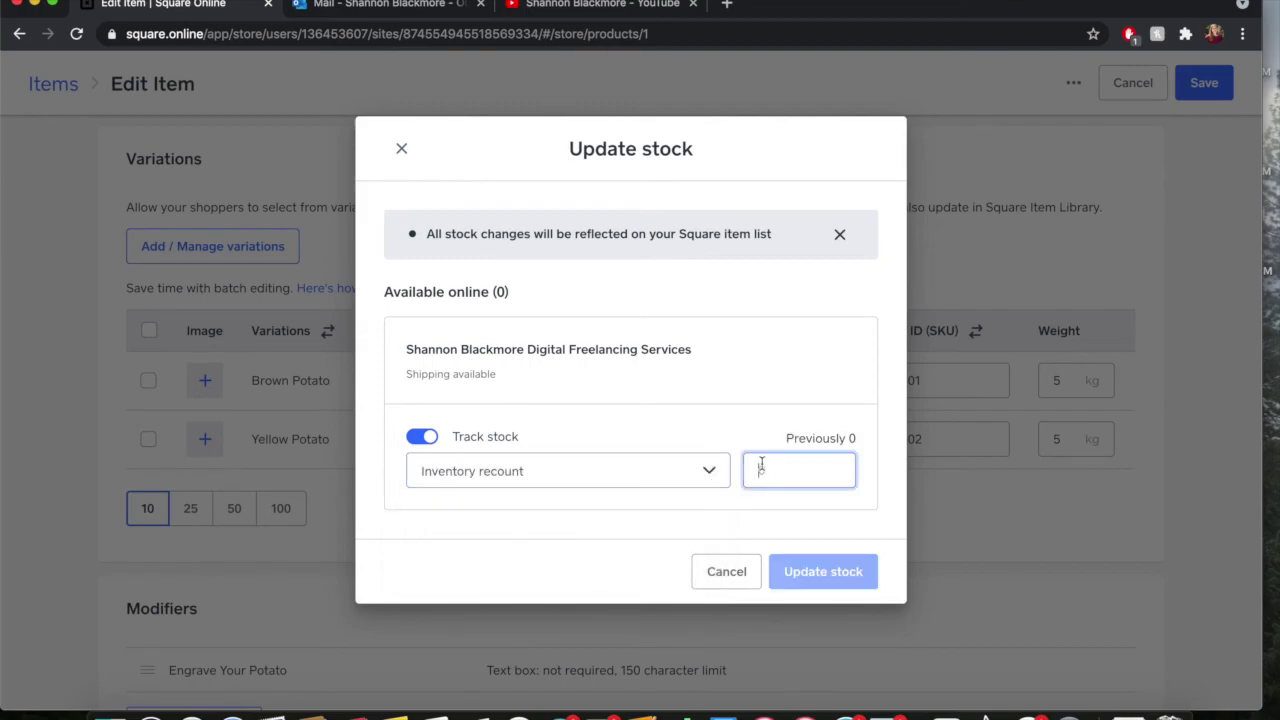
type("100")
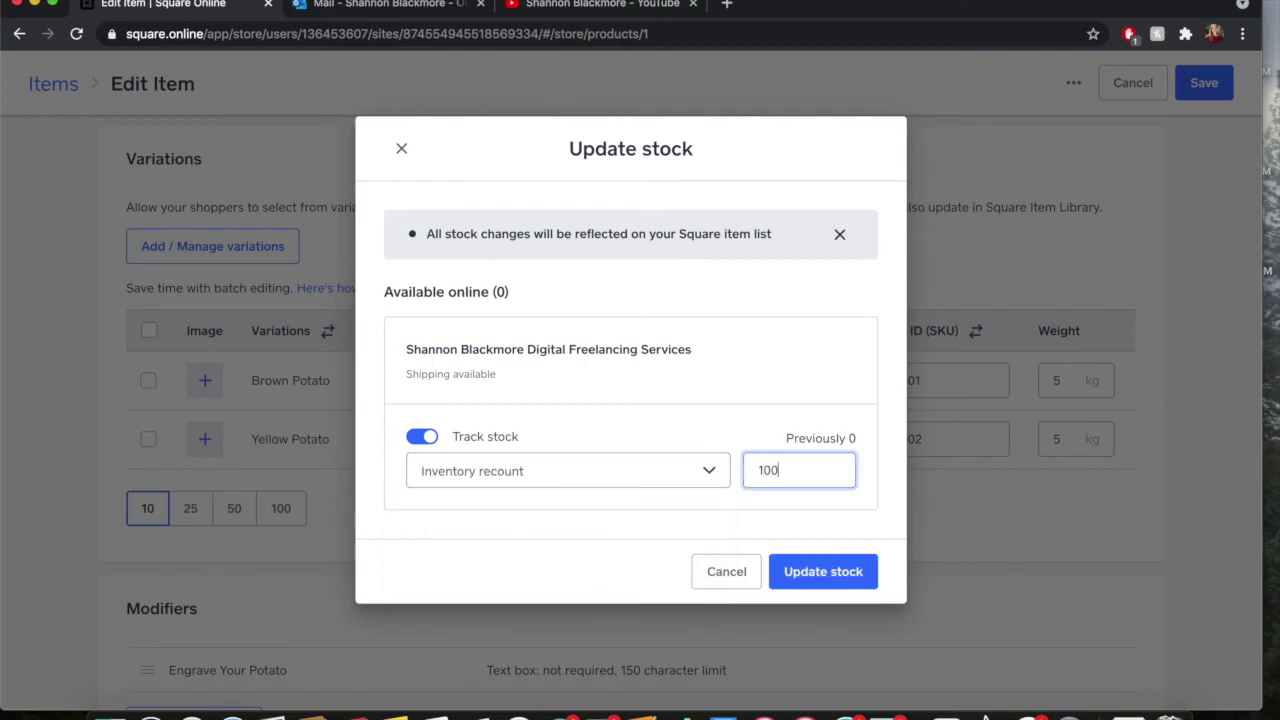
left_click(829, 571)
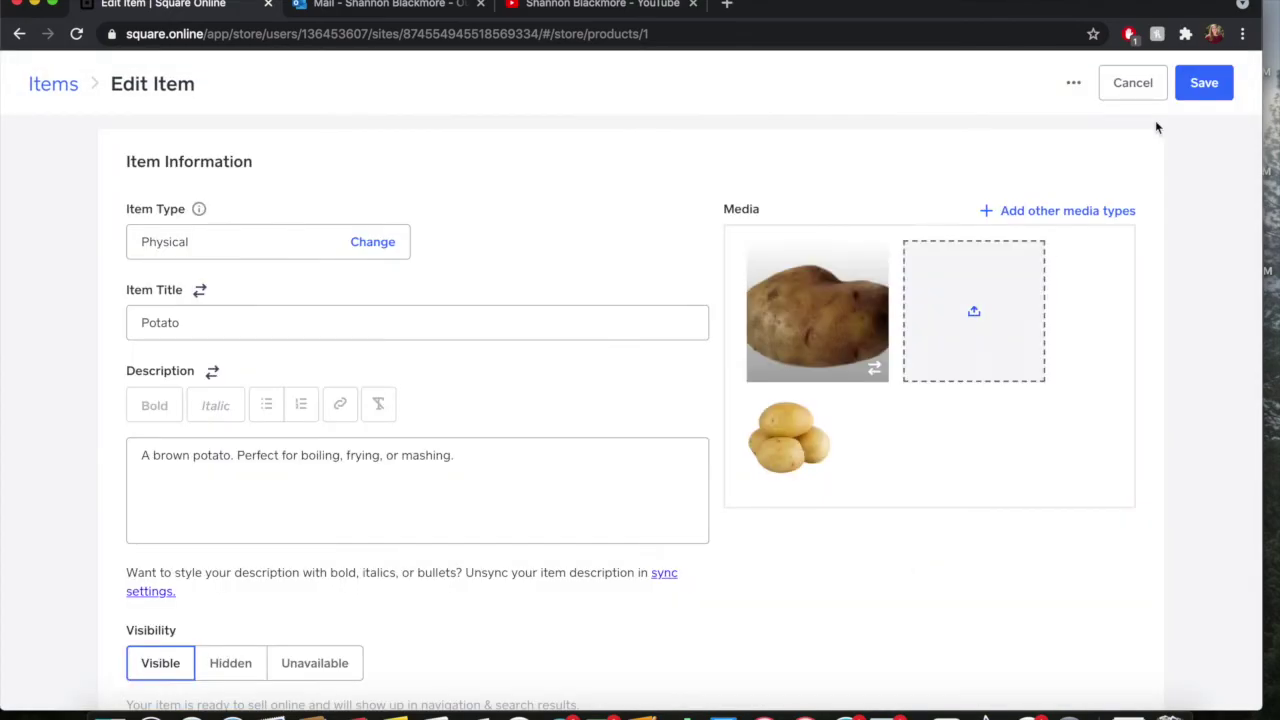
left_click(1203, 83)
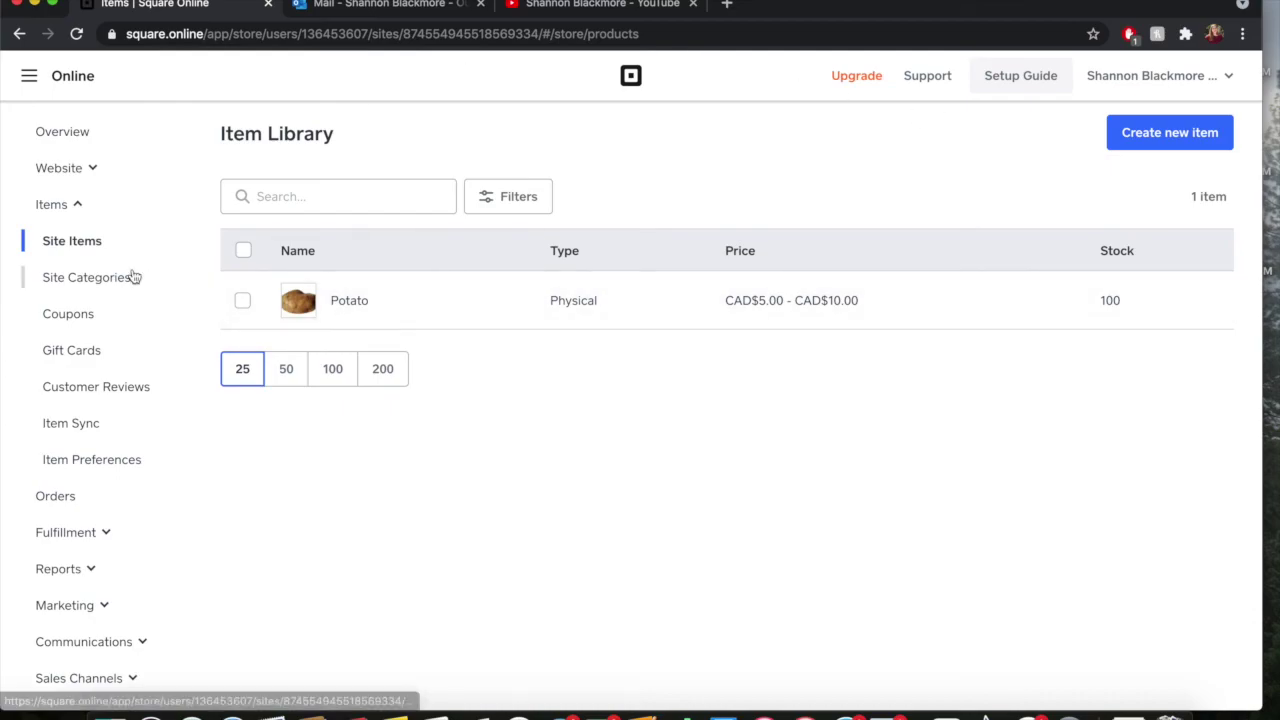
Open the Potato item page in the website editor and bring its item details into view.
left_click(88, 168)
left_click(71, 207)
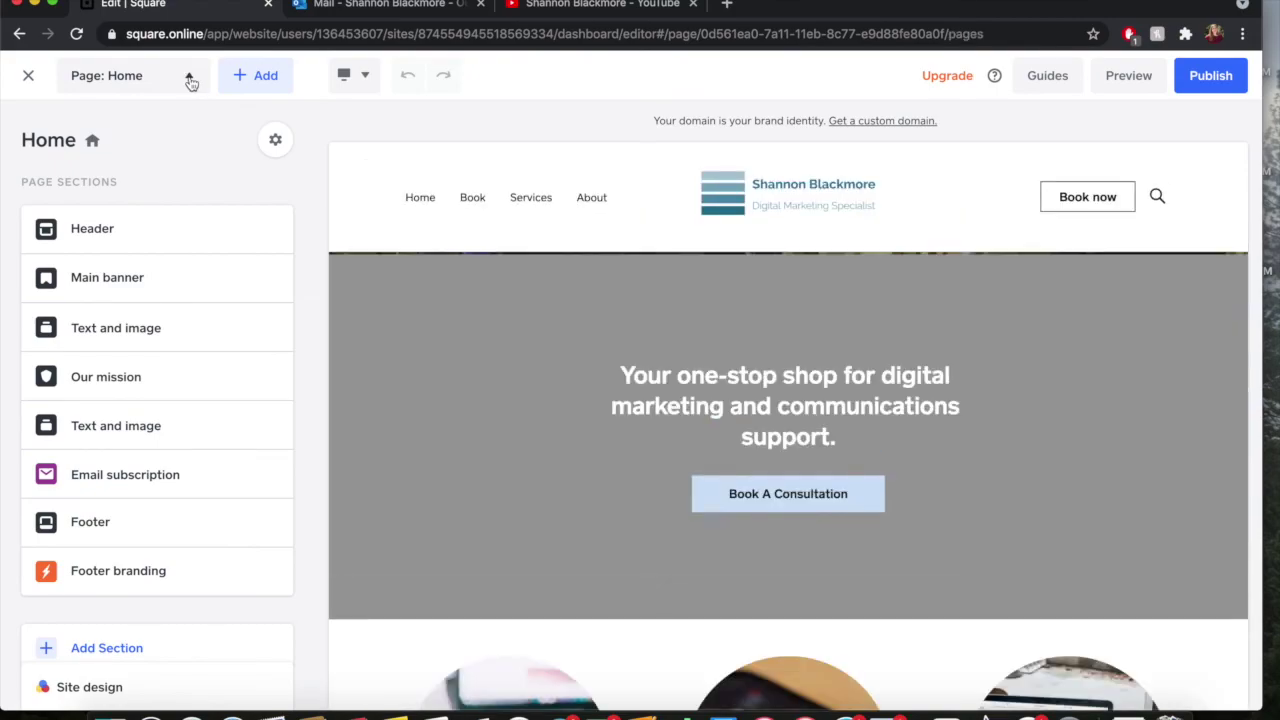
left_click(189, 79)
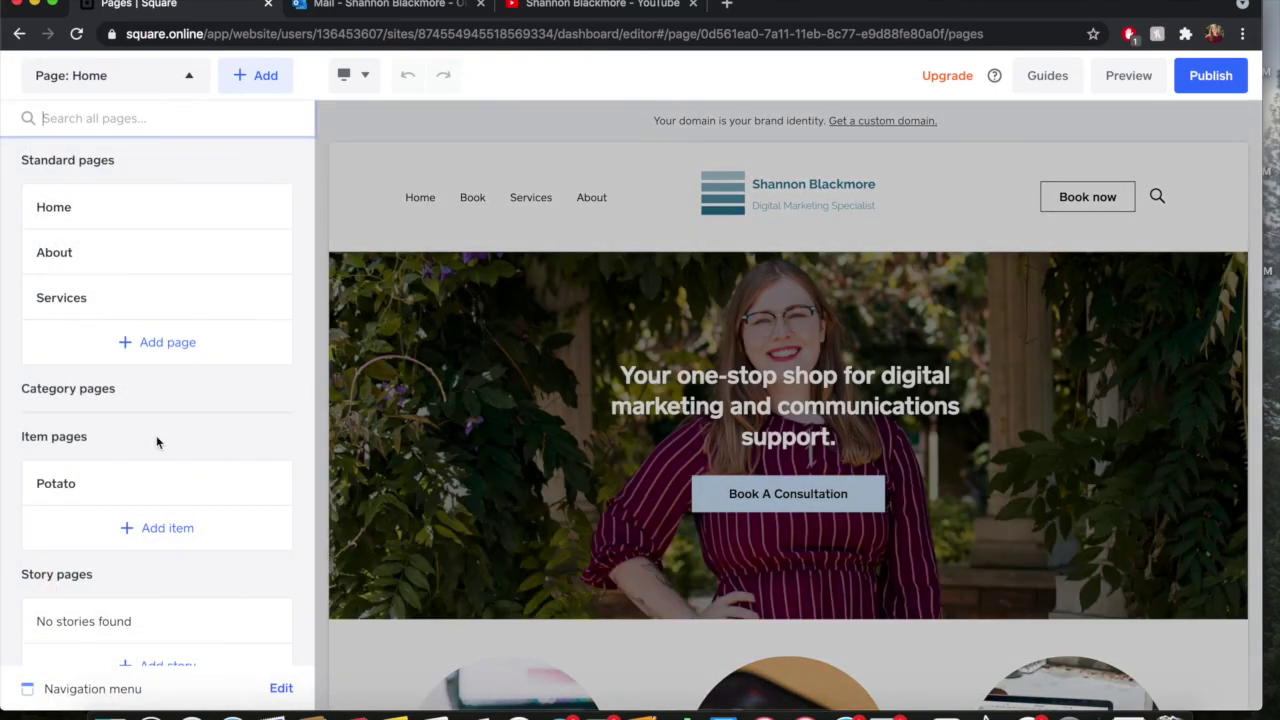
left_click(70, 489)
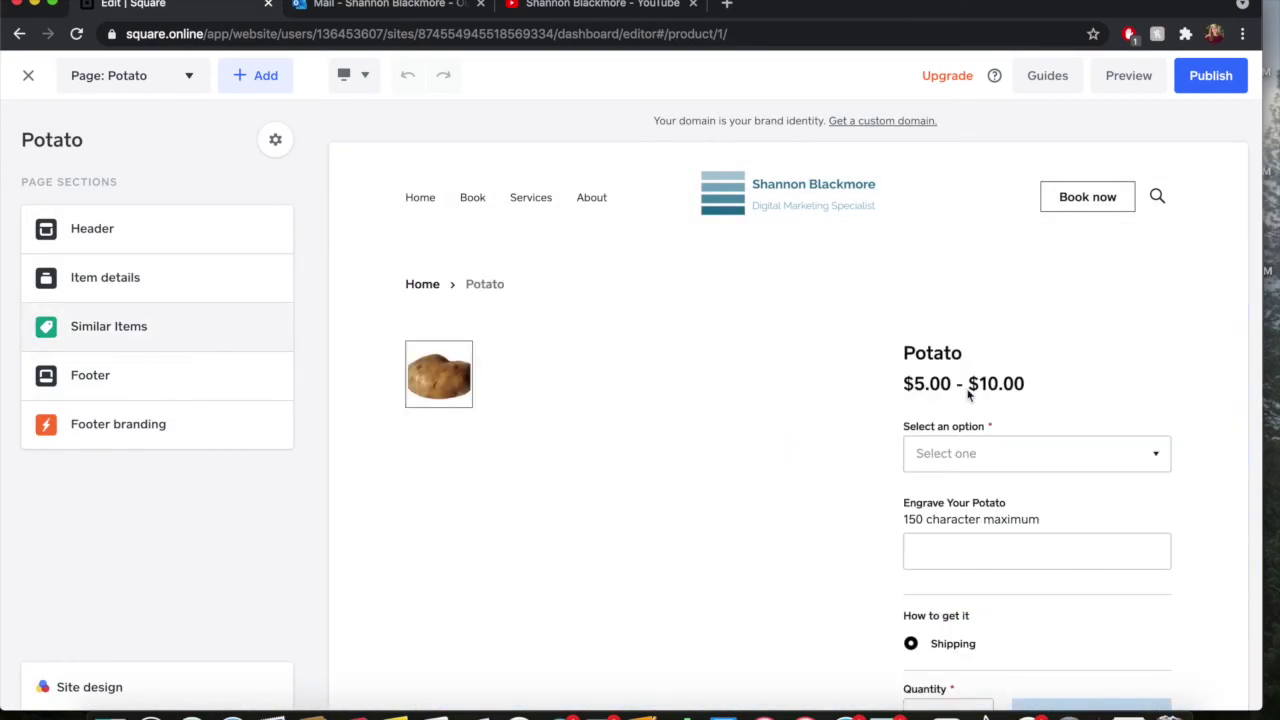
scroll(993, 405, "down", 2)
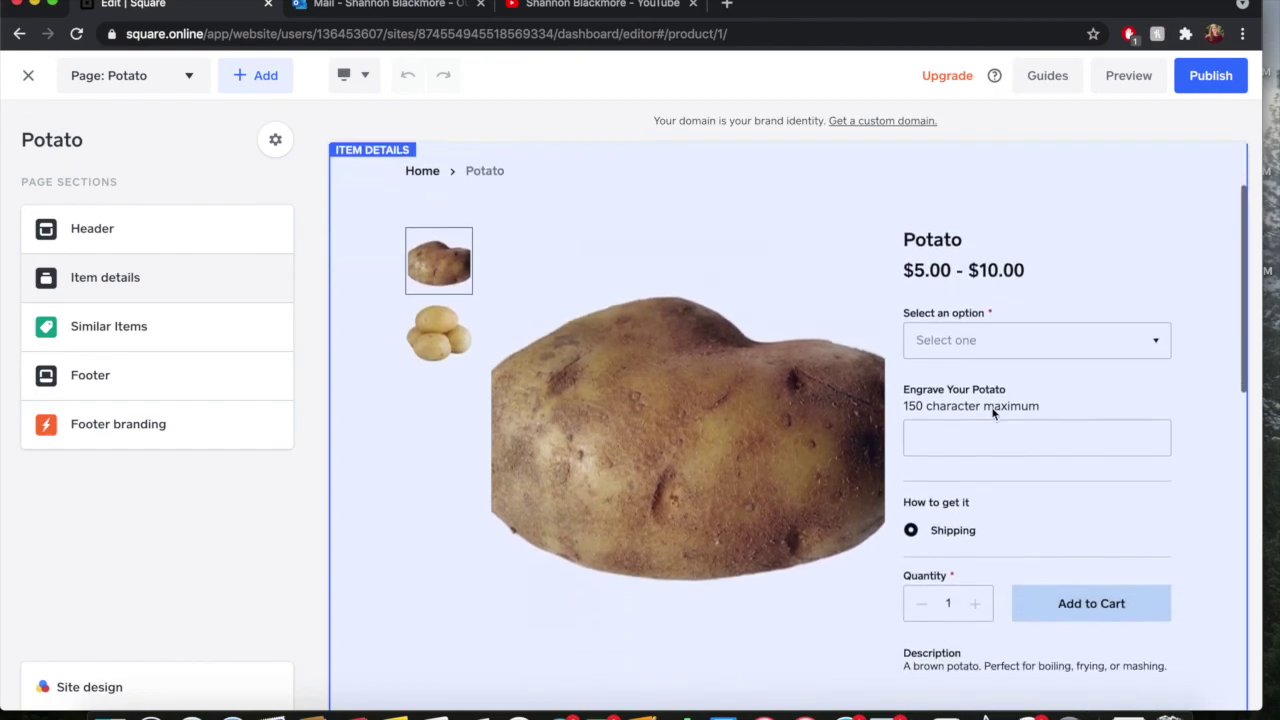
Check the Potato page's item details by selecting the Yellow Potato option and trying the engraving field and Add to Cart.
left_click(1142, 340)
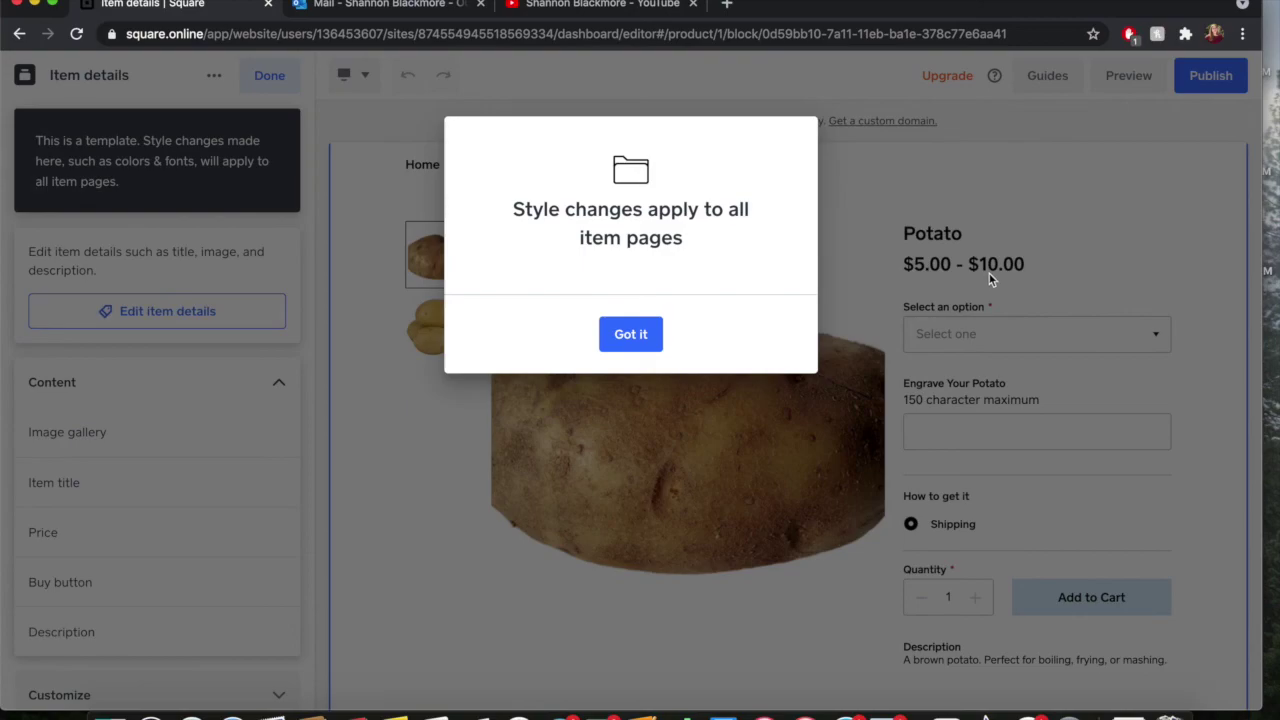
left_click(638, 335)
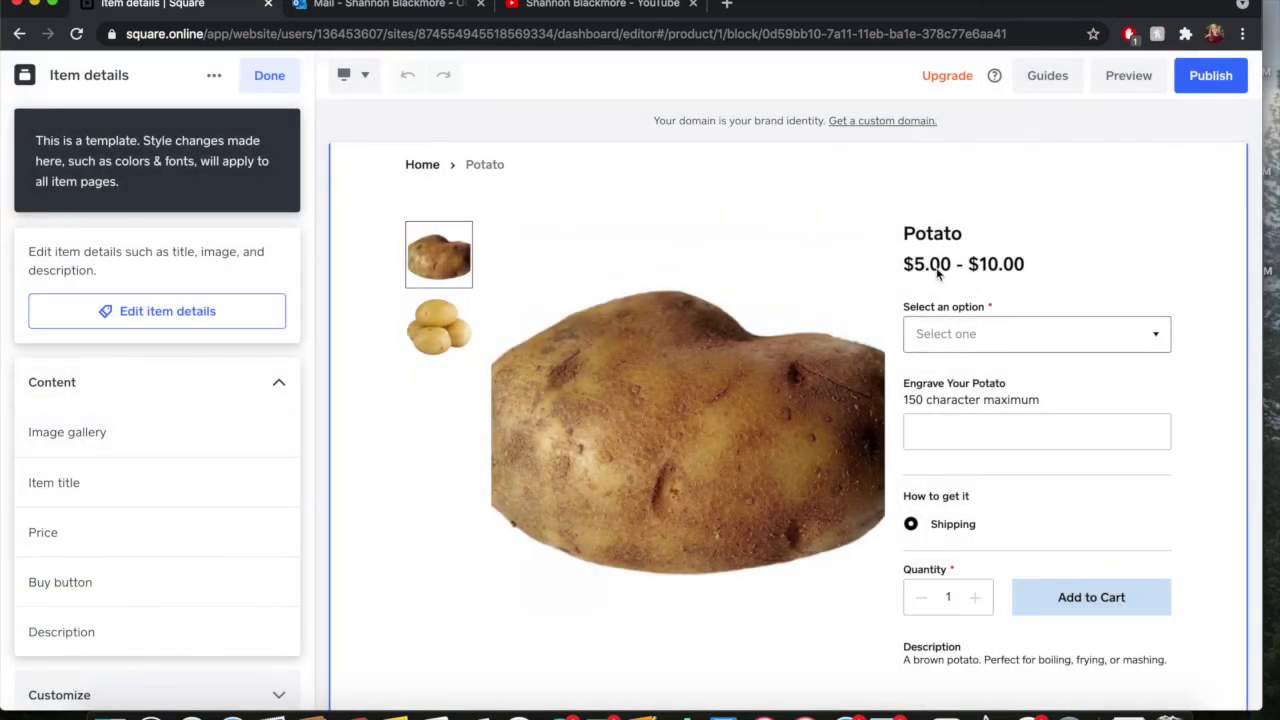
left_click(968, 338)
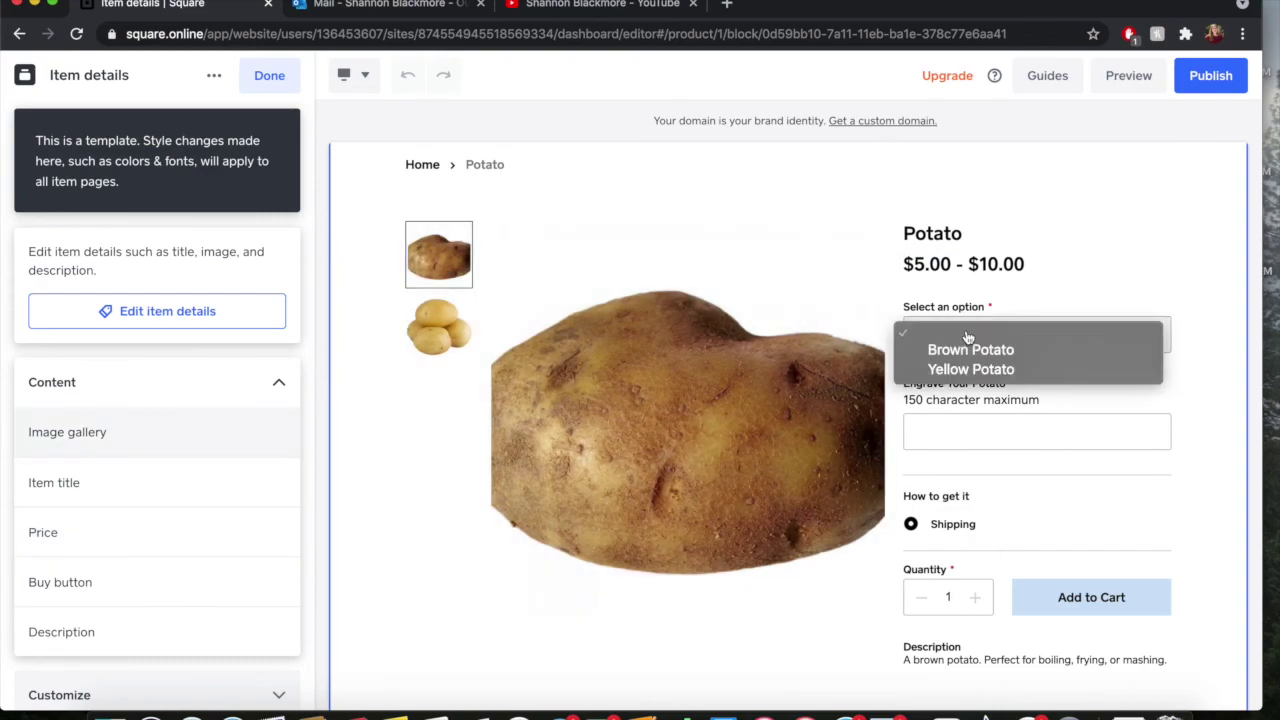
left_click(970, 370)
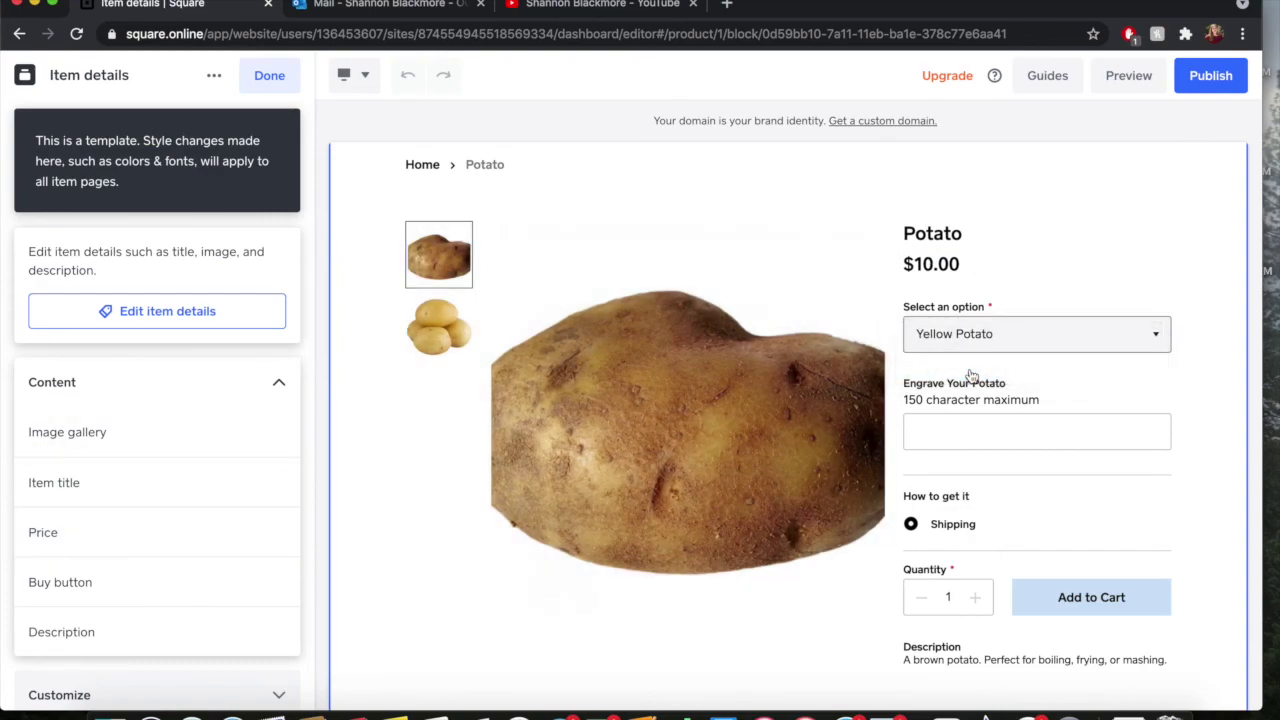
left_click(981, 423)
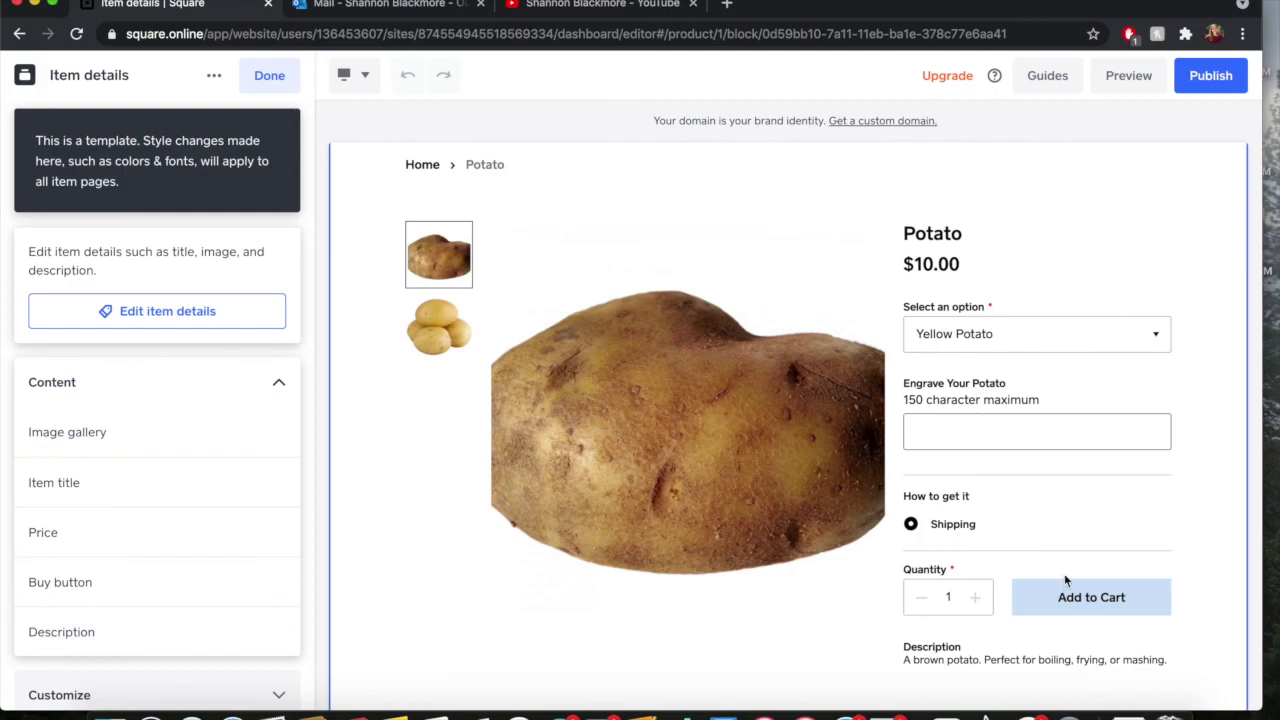
left_click(1085, 605)
left_click(268, 76)
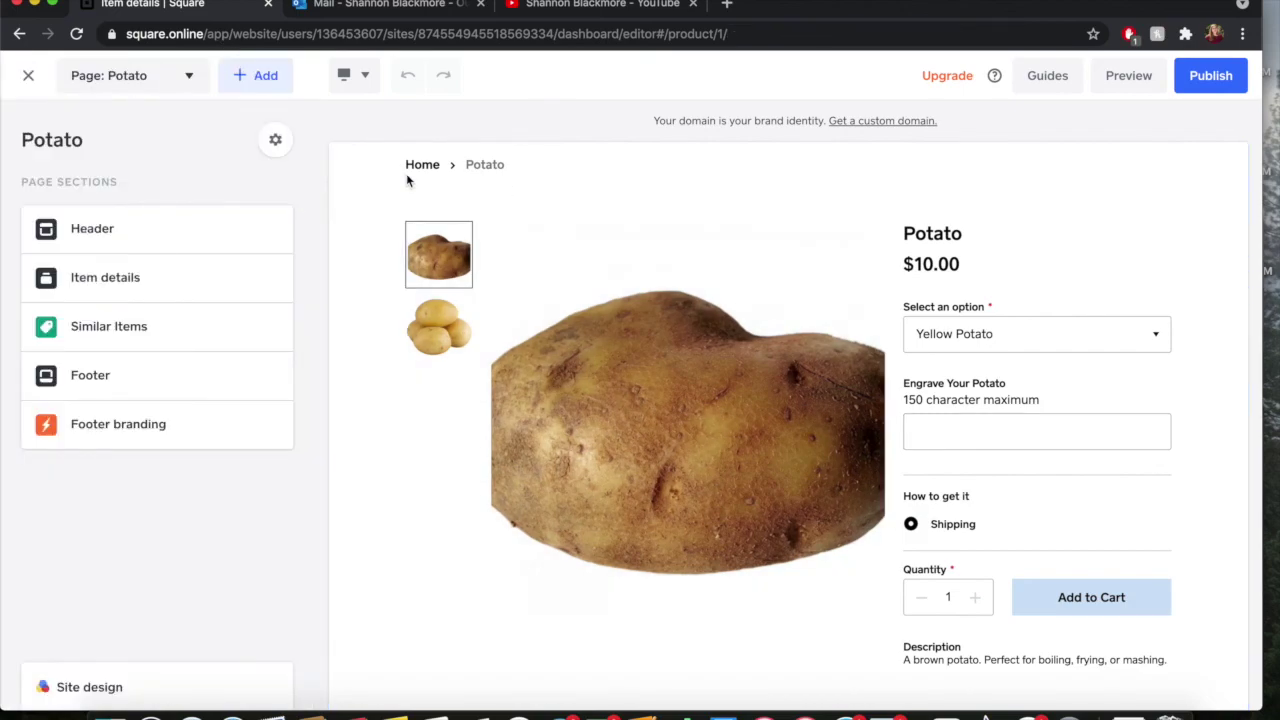